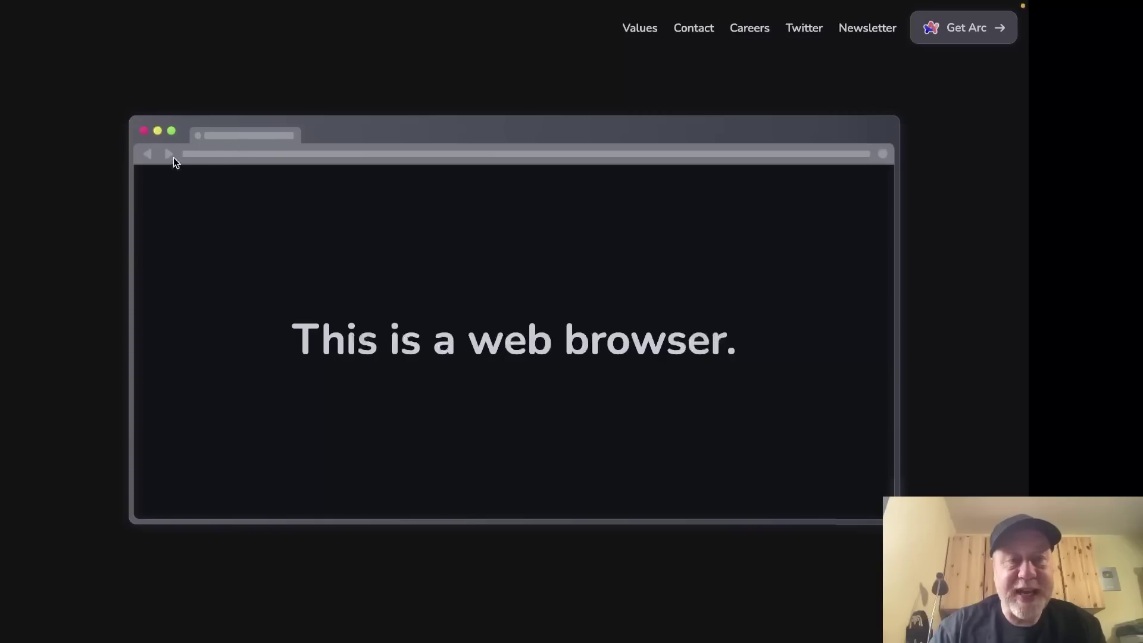
Read through the introduction on The Browser Company page down to the question about making sense of it all.
{"action": "scroll", "coordinate": [308, 217], "scroll_direction": "down", "scroll_amount": 5}
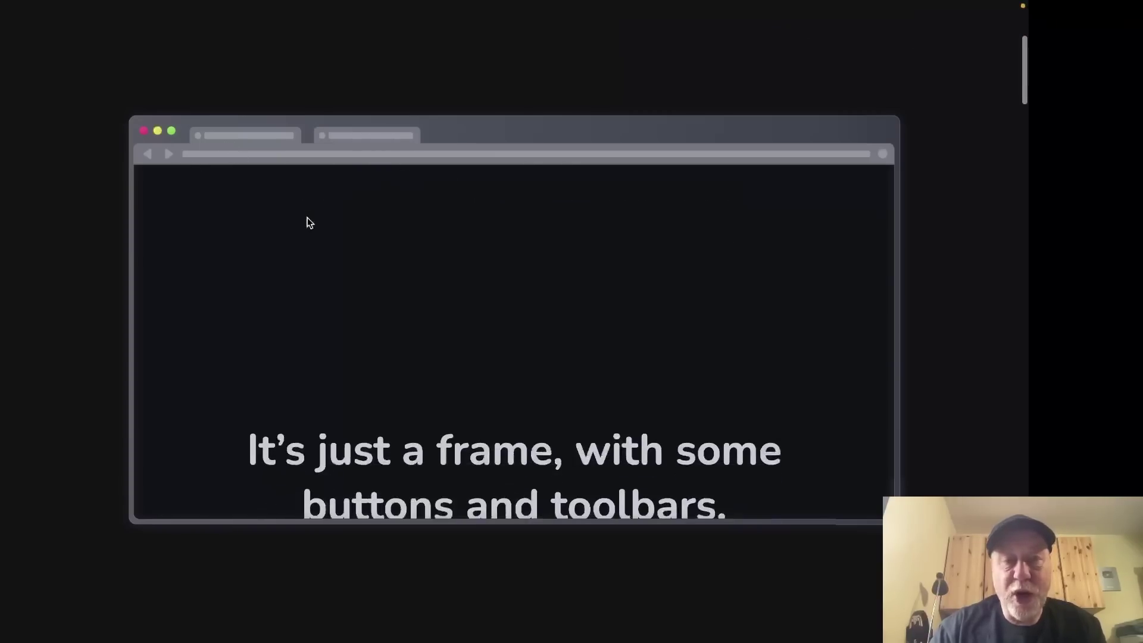
{"action": "scroll", "coordinate": [307, 217], "scroll_direction": "down", "scroll_amount": 3}
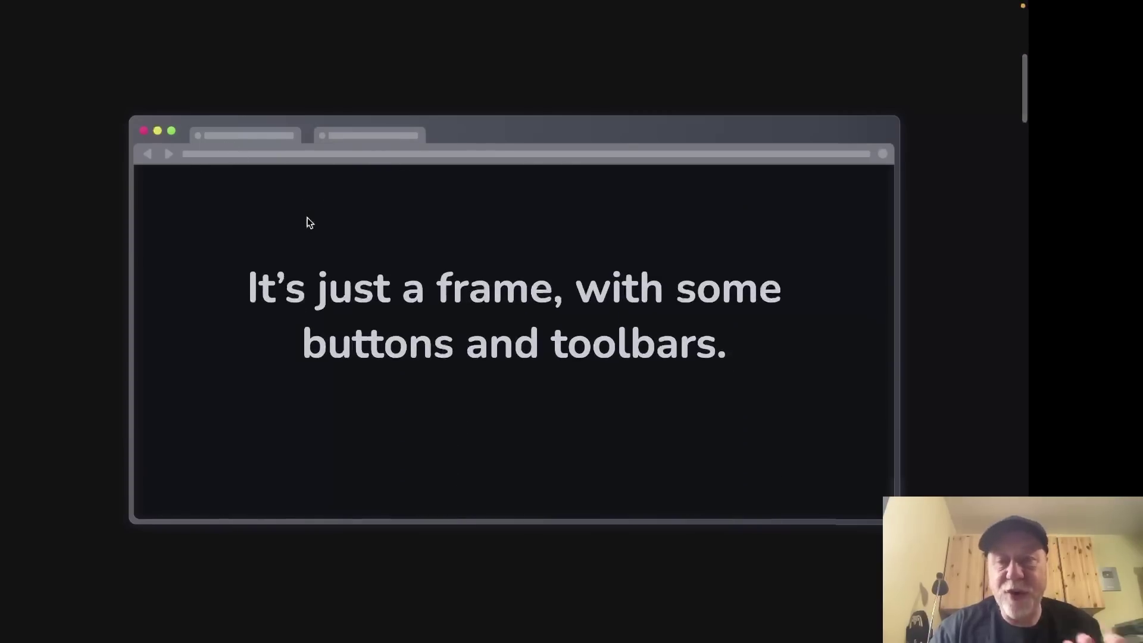
{"action": "scroll", "coordinate": [308, 217], "scroll_direction": "down", "scroll_amount": 5}
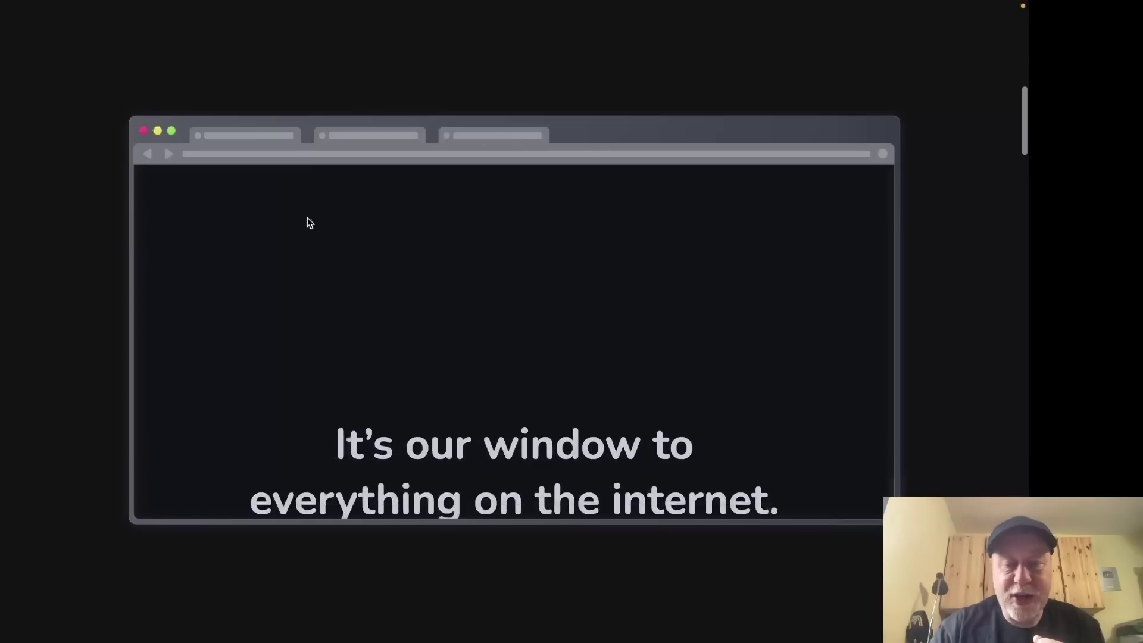
{"action": "scroll", "coordinate": [309, 223], "scroll_direction": "down", "scroll_amount": 6}
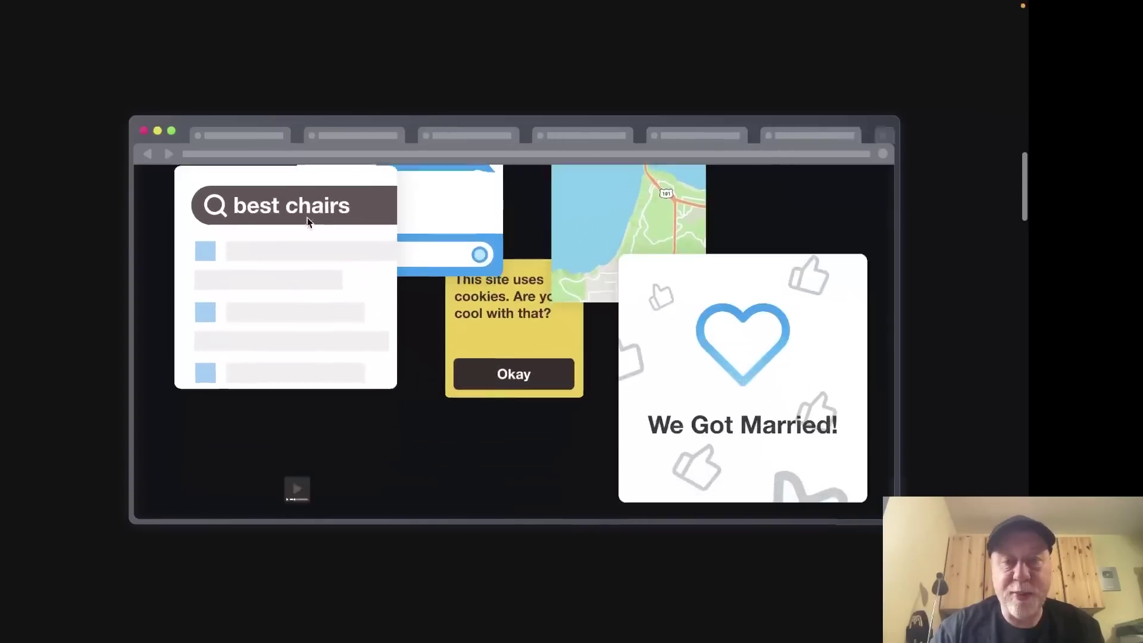
{"action": "scroll", "coordinate": [308, 223], "scroll_direction": "down", "scroll_amount": 6}
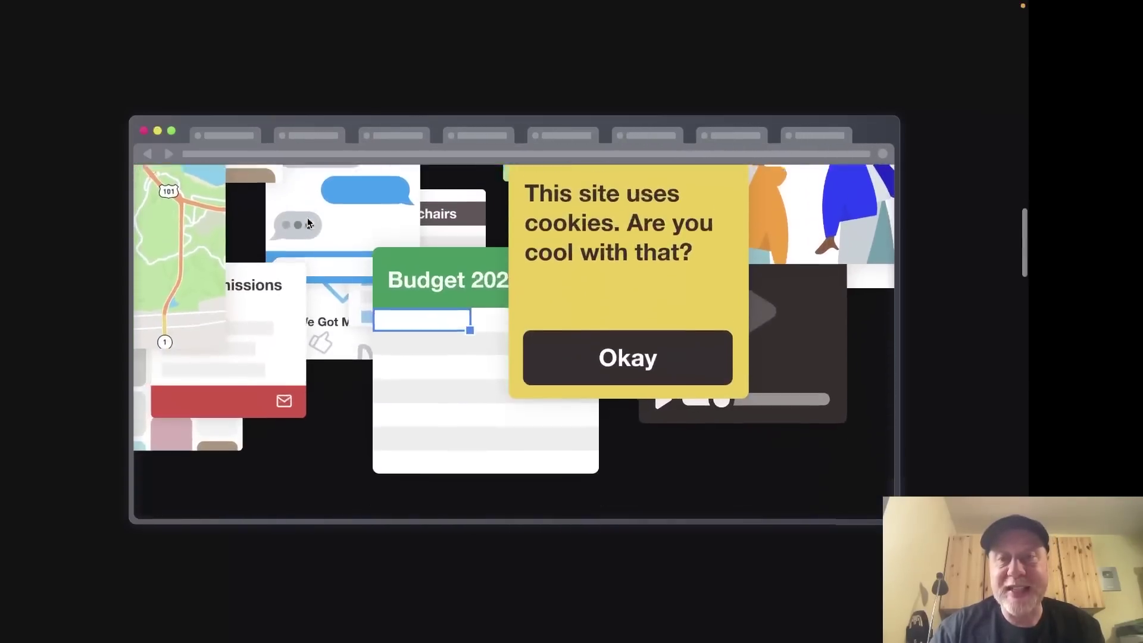
{"action": "scroll", "coordinate": [308, 222], "scroll_direction": "down", "scroll_amount": 5}
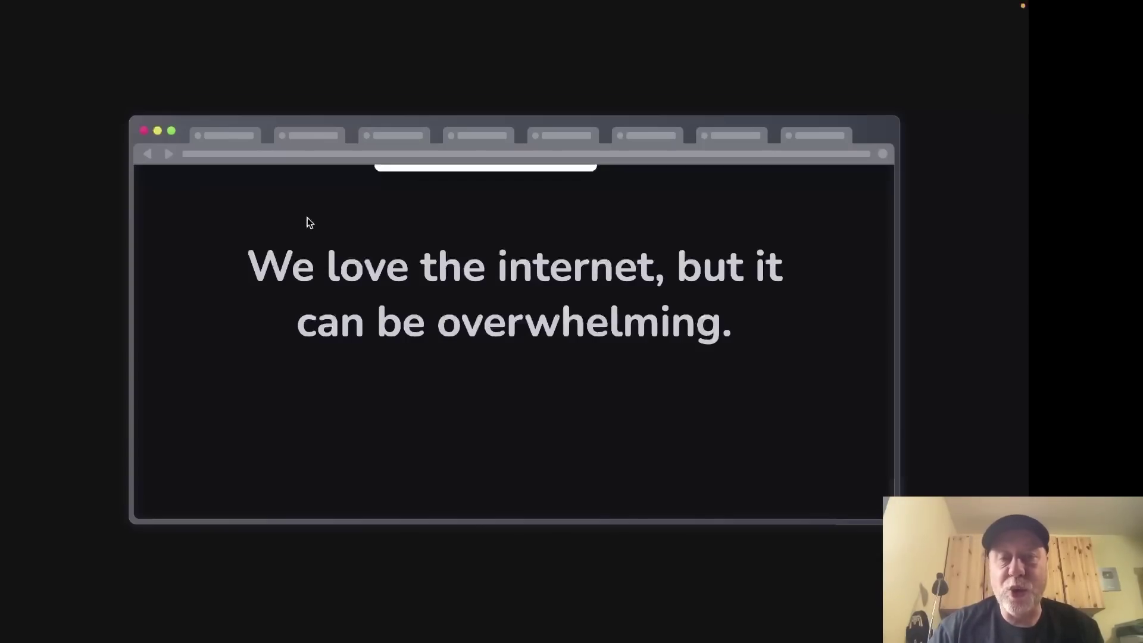
{"action": "scroll", "coordinate": [309, 223], "scroll_direction": "down", "scroll_amount": 5}
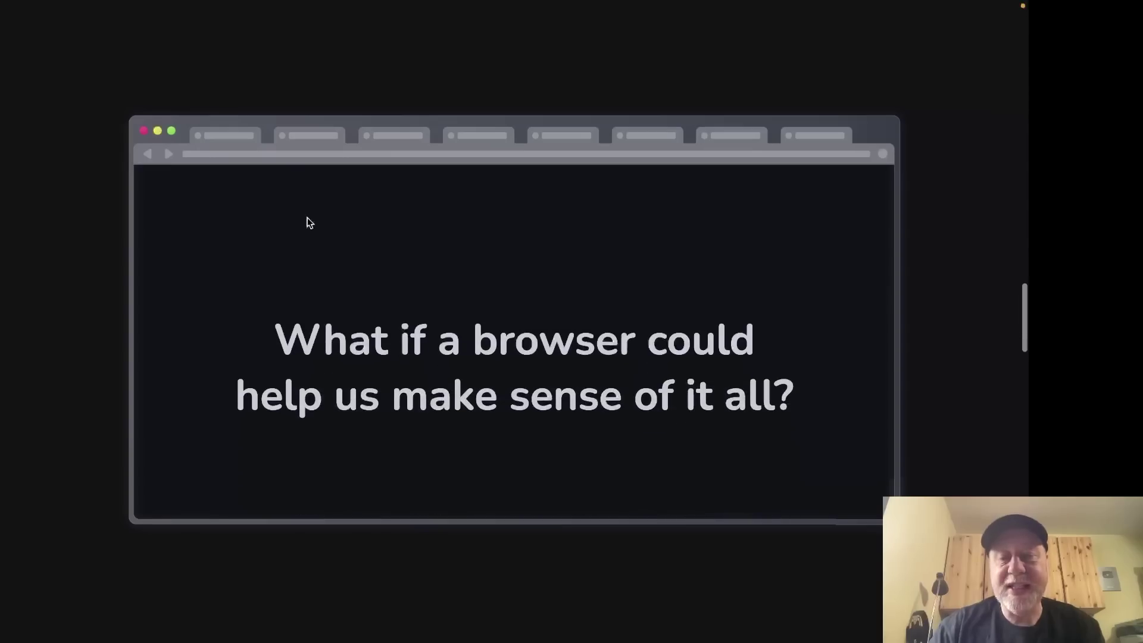
{"action": "scroll", "coordinate": [309, 223], "scroll_direction": "down", "scroll_amount": 1}
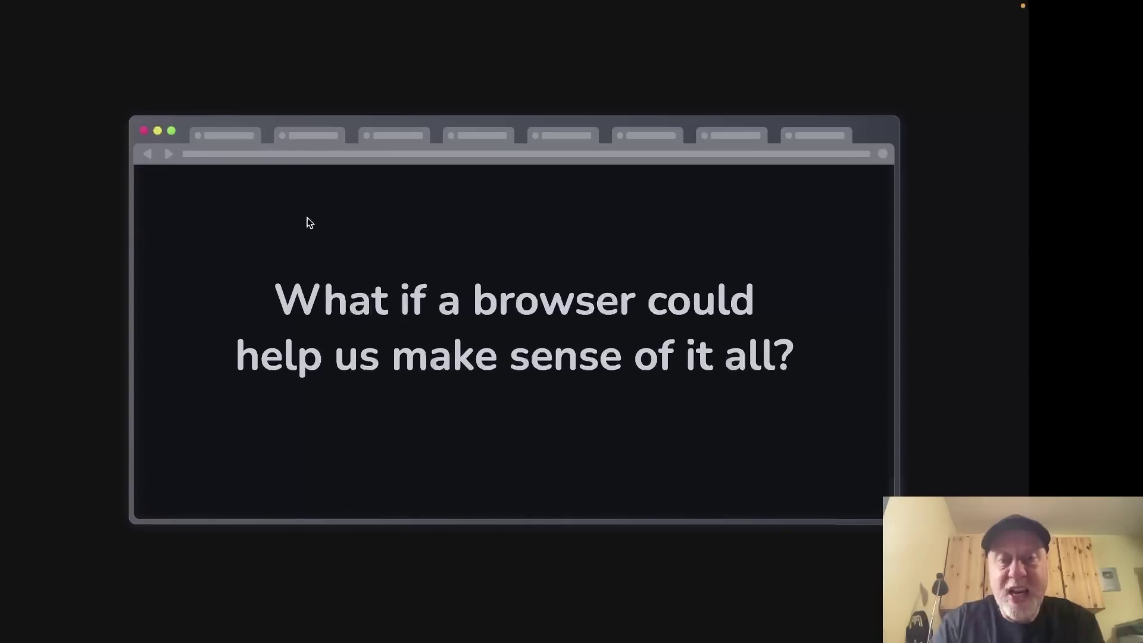
Open wikipedia.org in a new tab and go to the English edition's main page.
{"action": "mouse_move", "coordinate": [3, 271]}
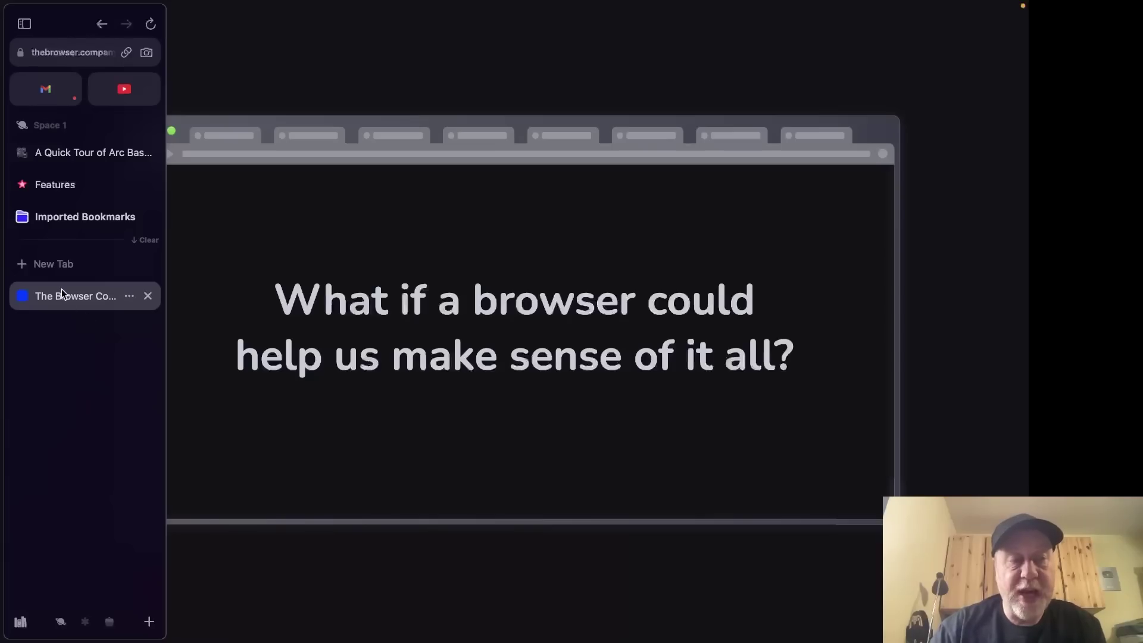
{"action": "left_click", "coordinate": [62, 271]}
{"action": "type", "text": "wikipedia.org"}
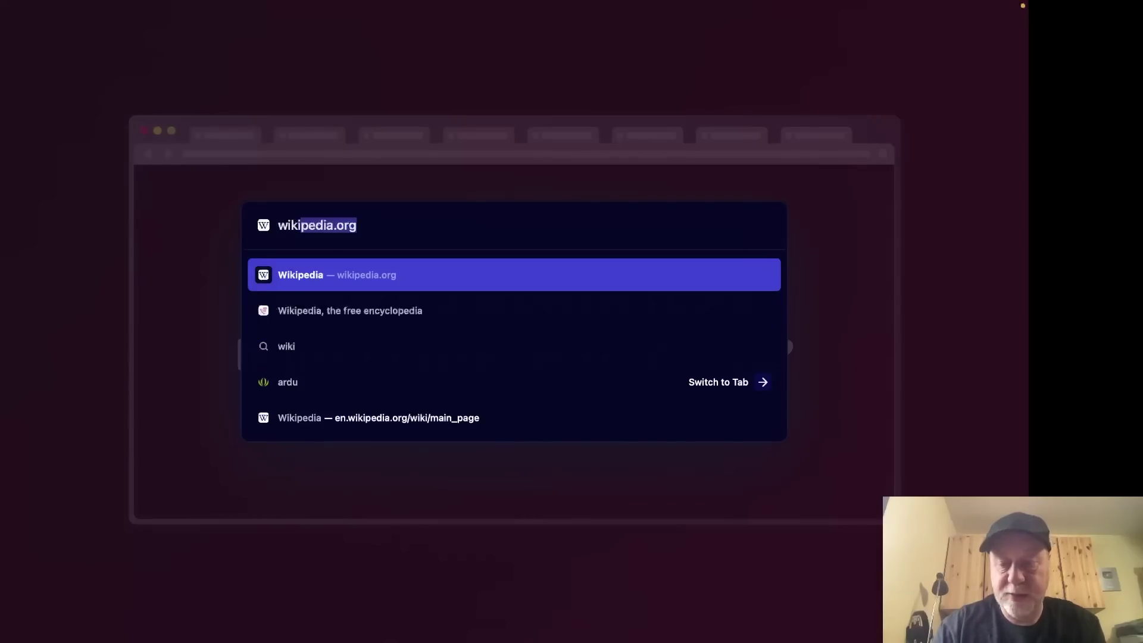
{"action": "key", "text": "Return"}
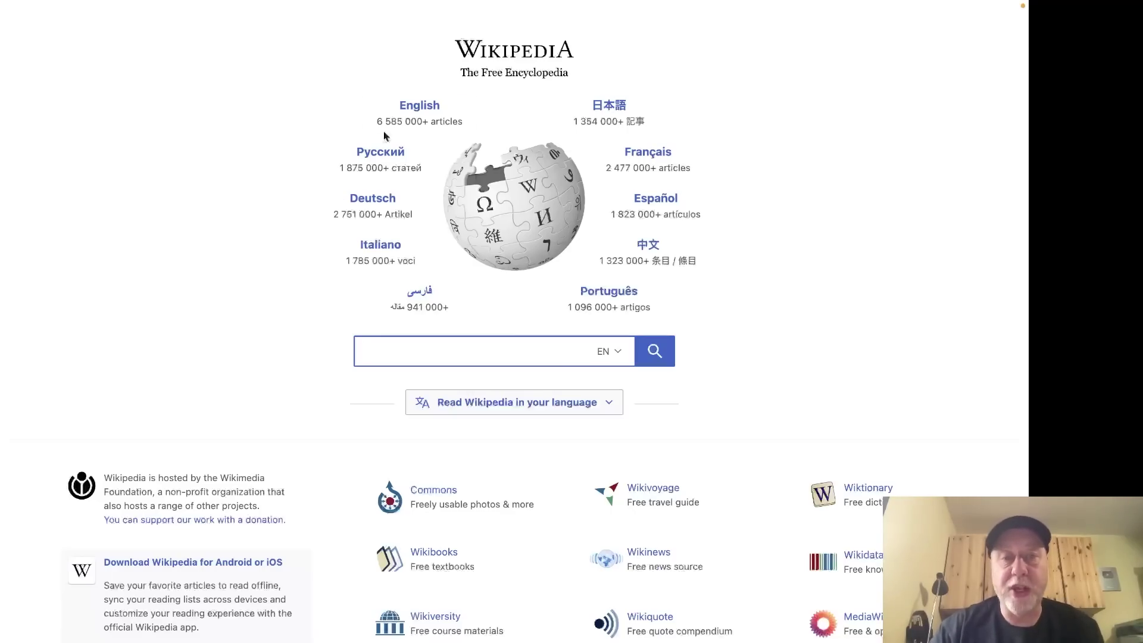
{"action": "left_click", "coordinate": [403, 115]}
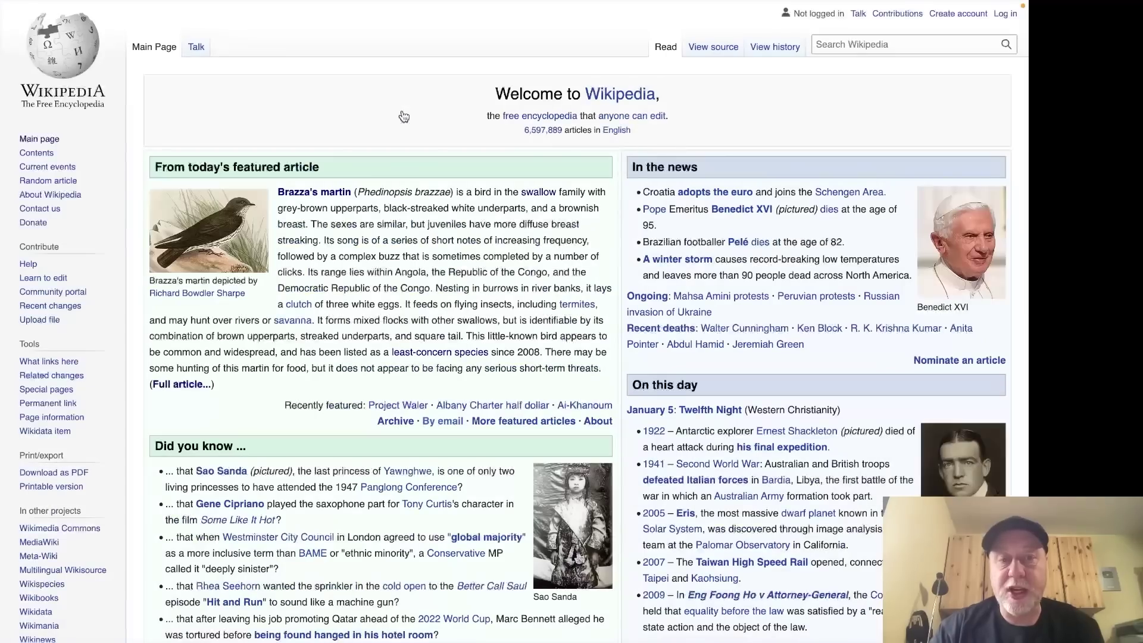
Open the Brazza's martin and savanna links from today's featured article in separate new tabs.
{"action": "right_click", "coordinate": [325, 192]}
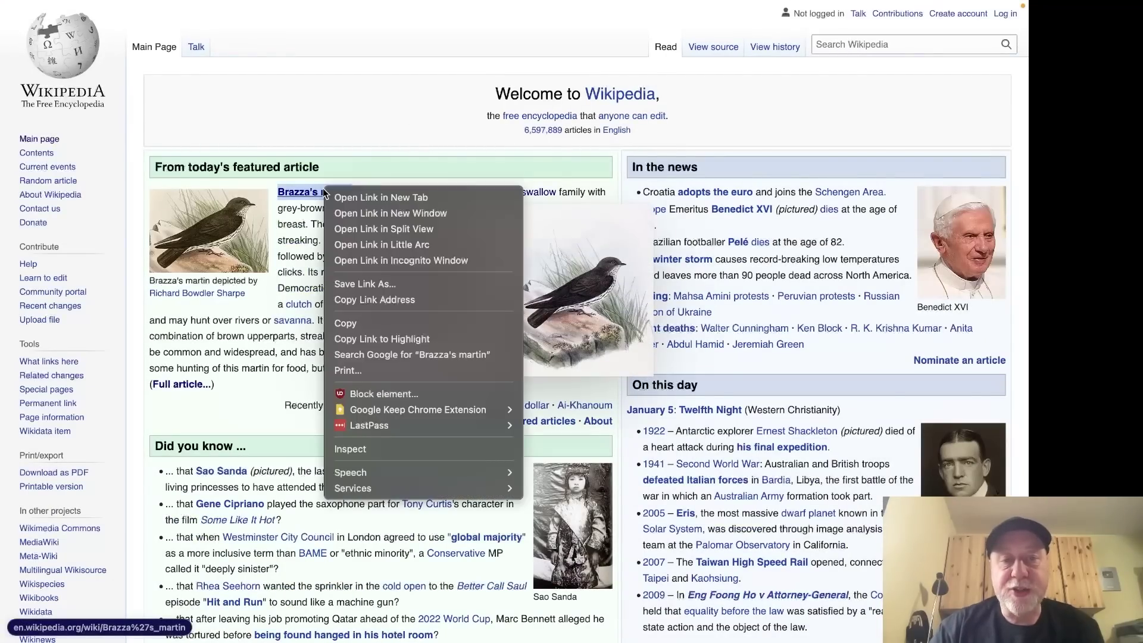
{"action": "left_click", "coordinate": [342, 199]}
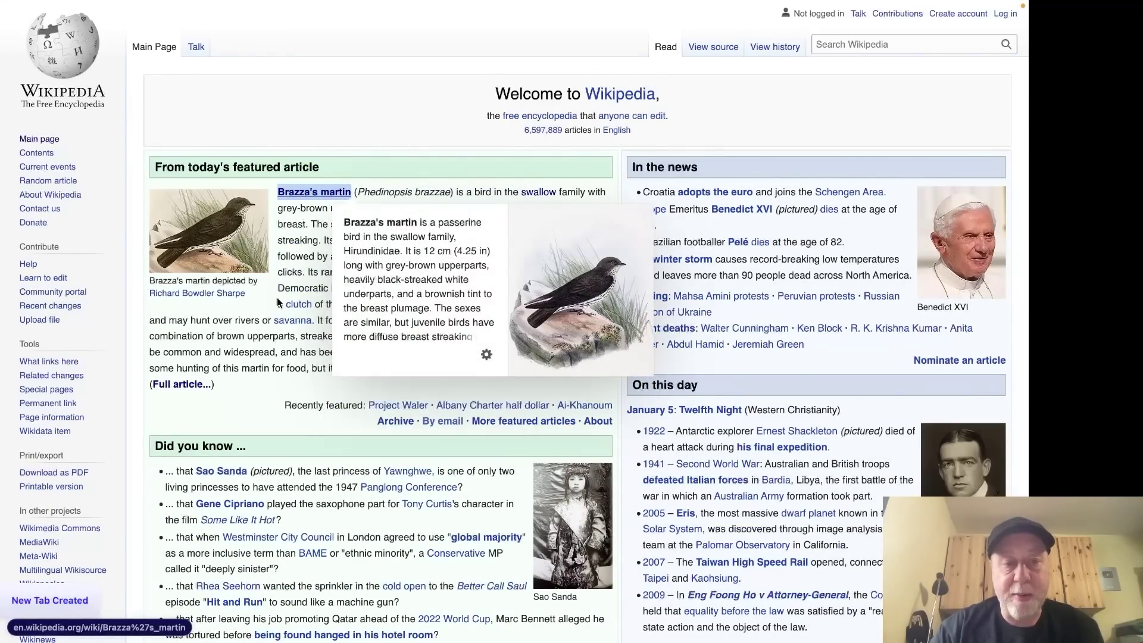
{"action": "right_click", "coordinate": [303, 327]}
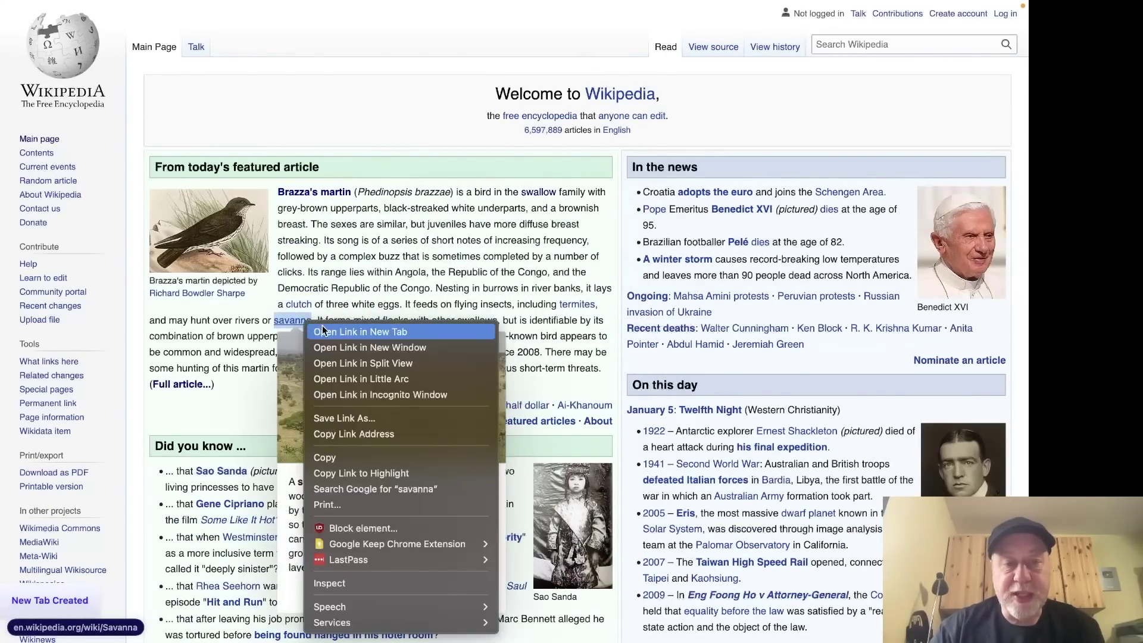
{"action": "left_click", "coordinate": [322, 326]}
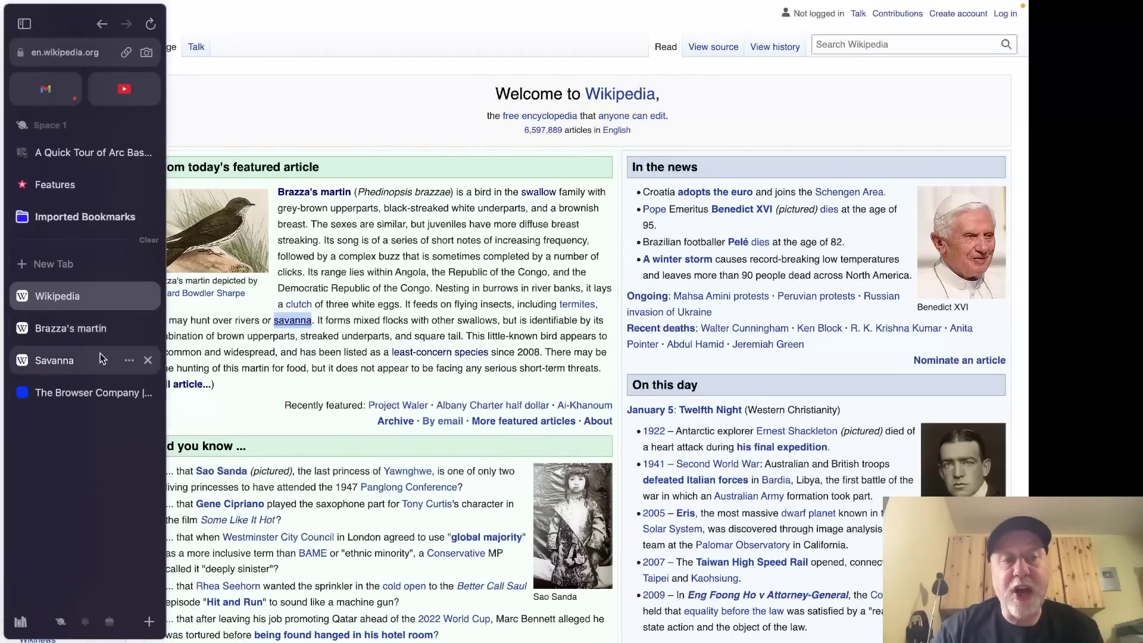
Dock the sidebar open beside the page and hide it again.
{"action": "left_click", "coordinate": [27, 30]}
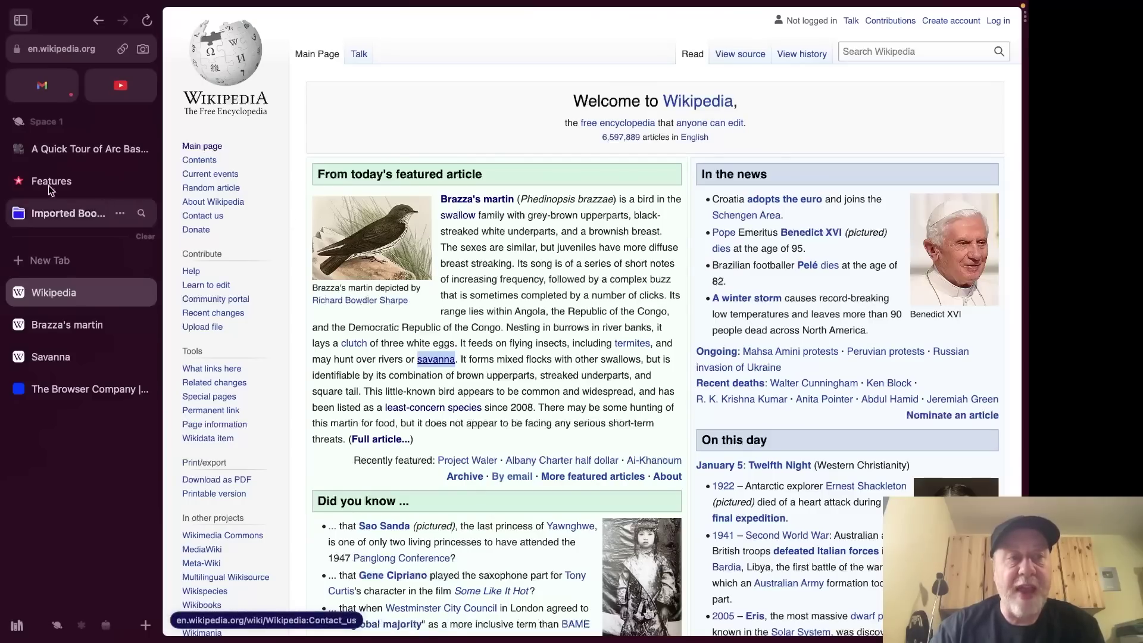
{"action": "left_click", "coordinate": [21, 21]}
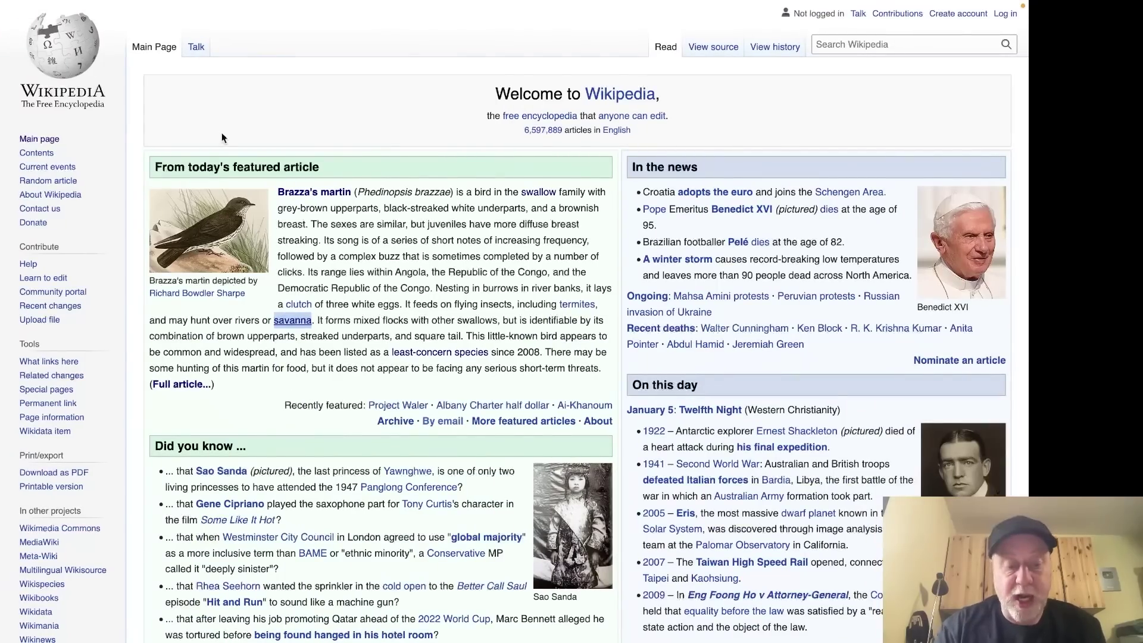
Switch to the open Brazza's martin tab using the command bar's tab suggestions.
{"action": "key", "text": "super+t"}
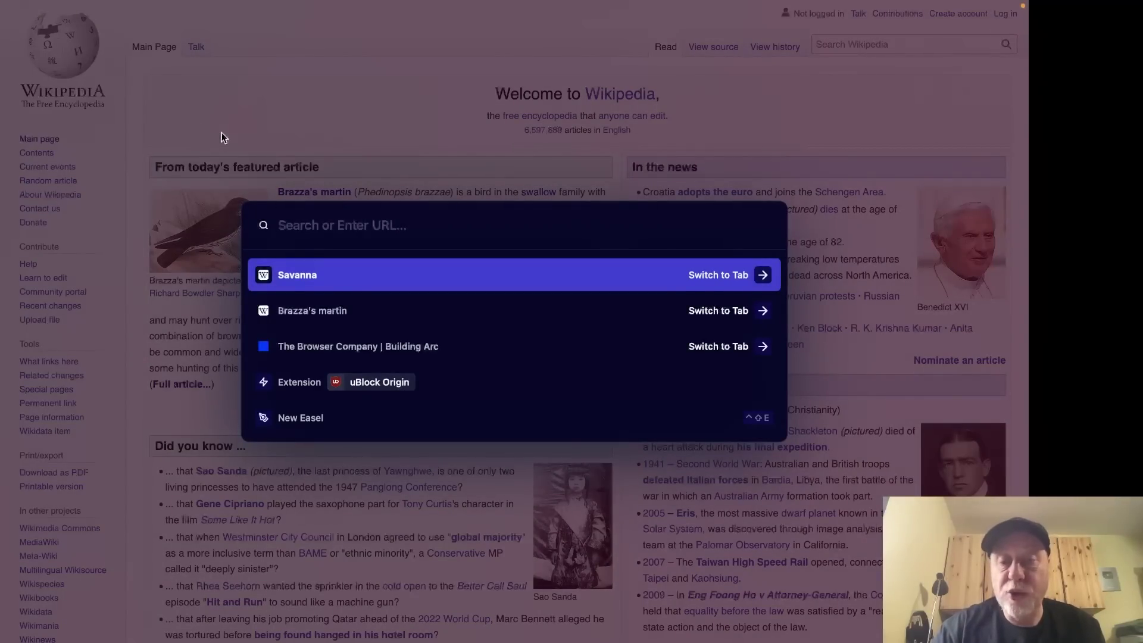
{"action": "key", "text": "Down"}
{"action": "key", "text": "Down"}
{"action": "key", "text": "Up"}
{"action": "key", "text": "Up"}
{"action": "key", "text": "Down"}
{"action": "key", "text": "Down"}
{"action": "key", "text": "Up"}
{"action": "key", "text": "Return"}
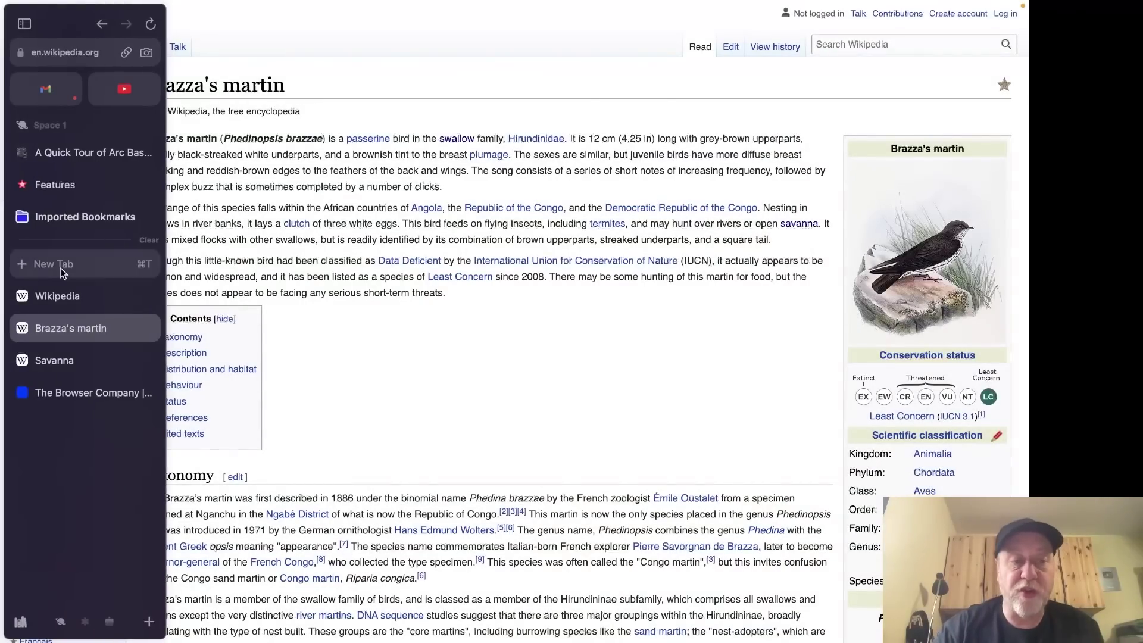
Switch to the open tab of The Browser Company using the command bar.
{"action": "key", "text": "super+t"}
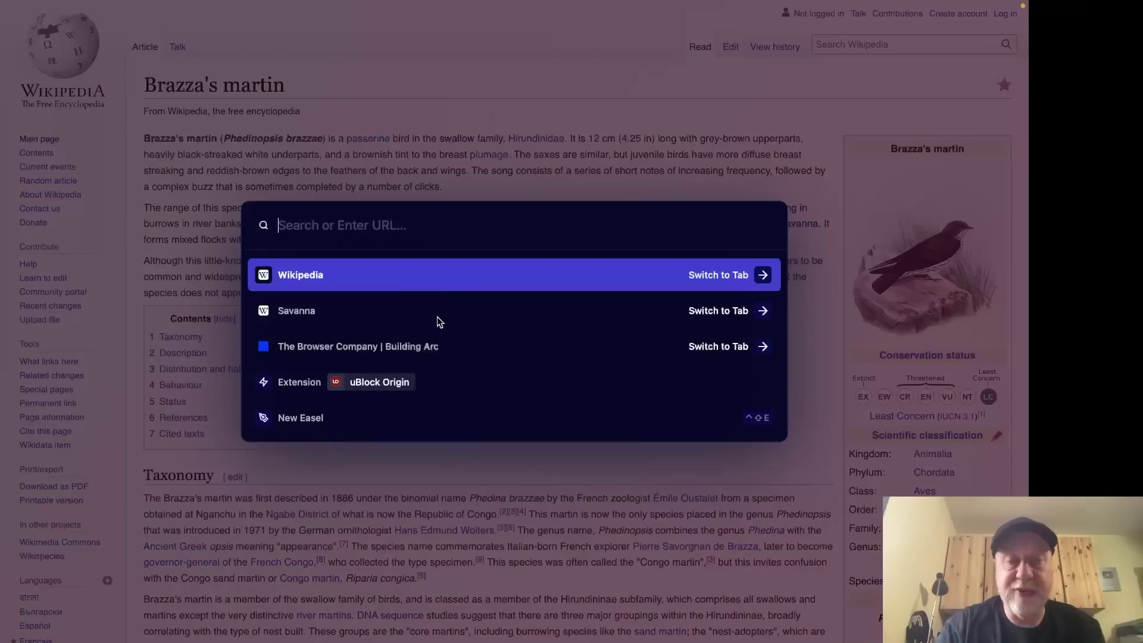
{"action": "key", "text": "Down"}
{"action": "key", "text": "Down"}
{"action": "key", "text": "Return"}
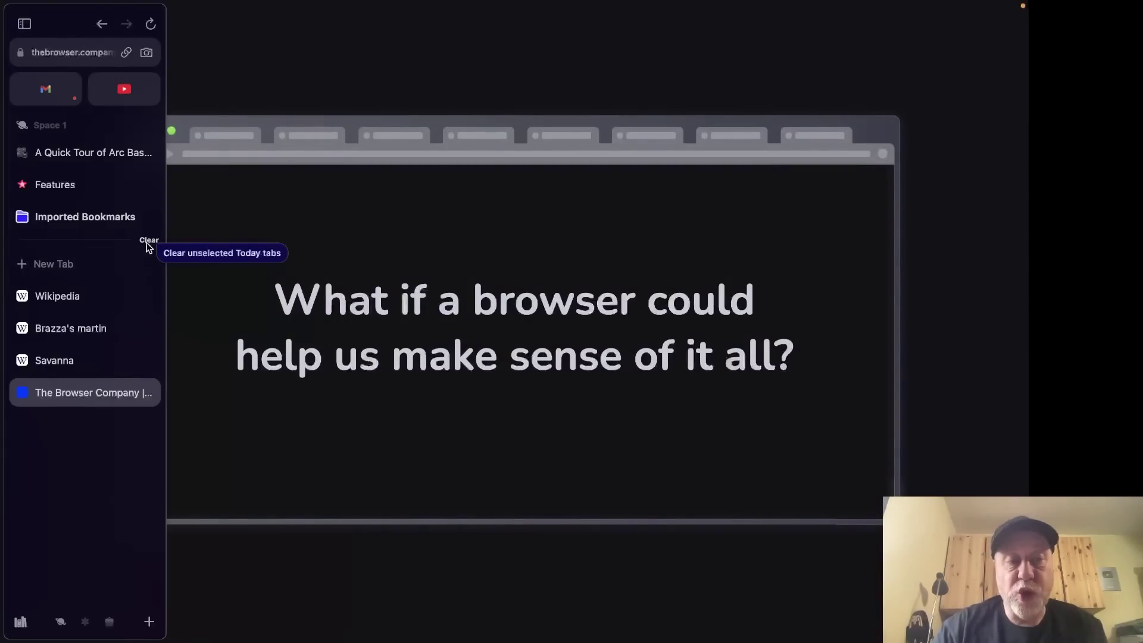
Pin The Browser Company tab below Imported Bookmarks and clear the unpinned Today tabs.
{"action": "mouse_move", "coordinate": [86, 396]}
{"action": "left_click_drag", "start_coordinate": [83, 399], "coordinate": [82, 244]}
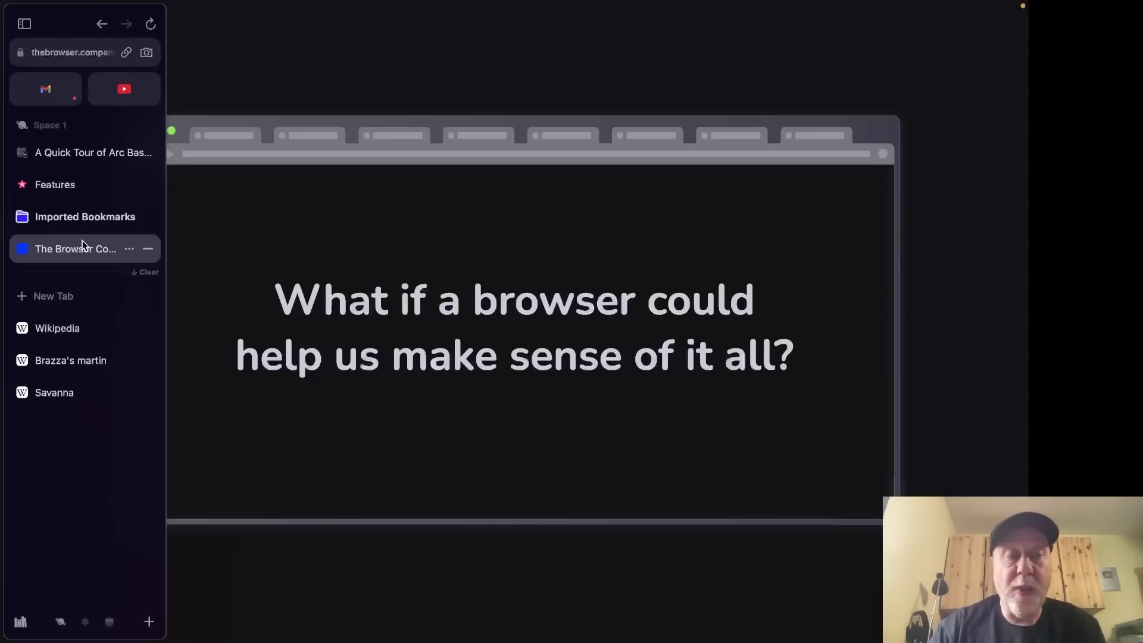
{"action": "left_click", "coordinate": [144, 272]}
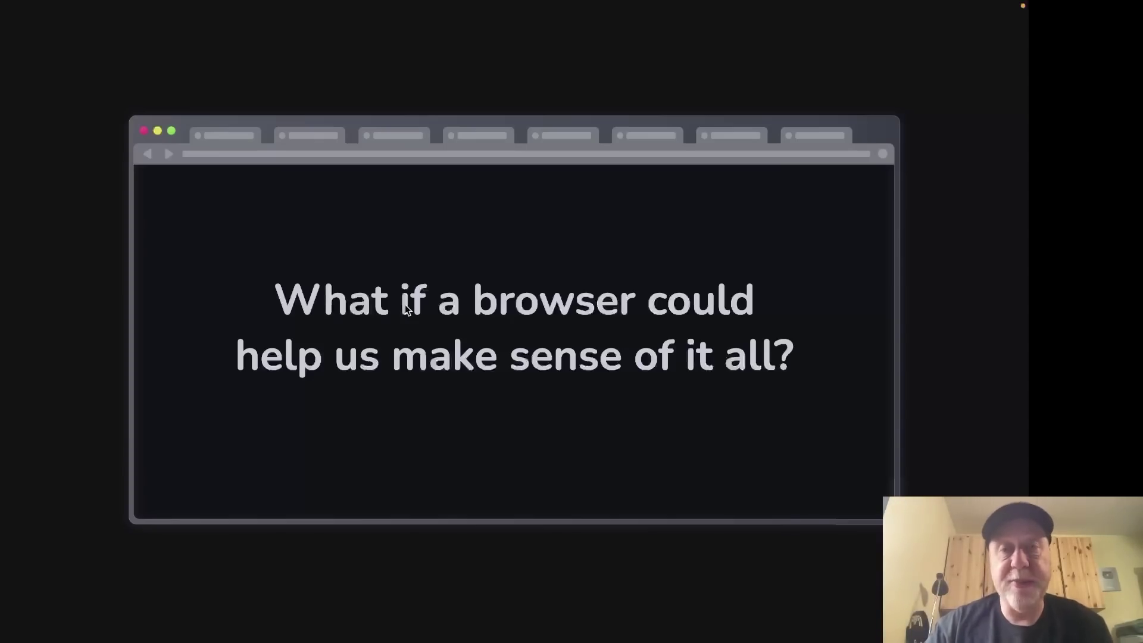
View the archive of recently closed tabs in Space 1 by auto-closed, manually closed and all closed, and leave it.
{"action": "mouse_move", "coordinate": [353, 7]}
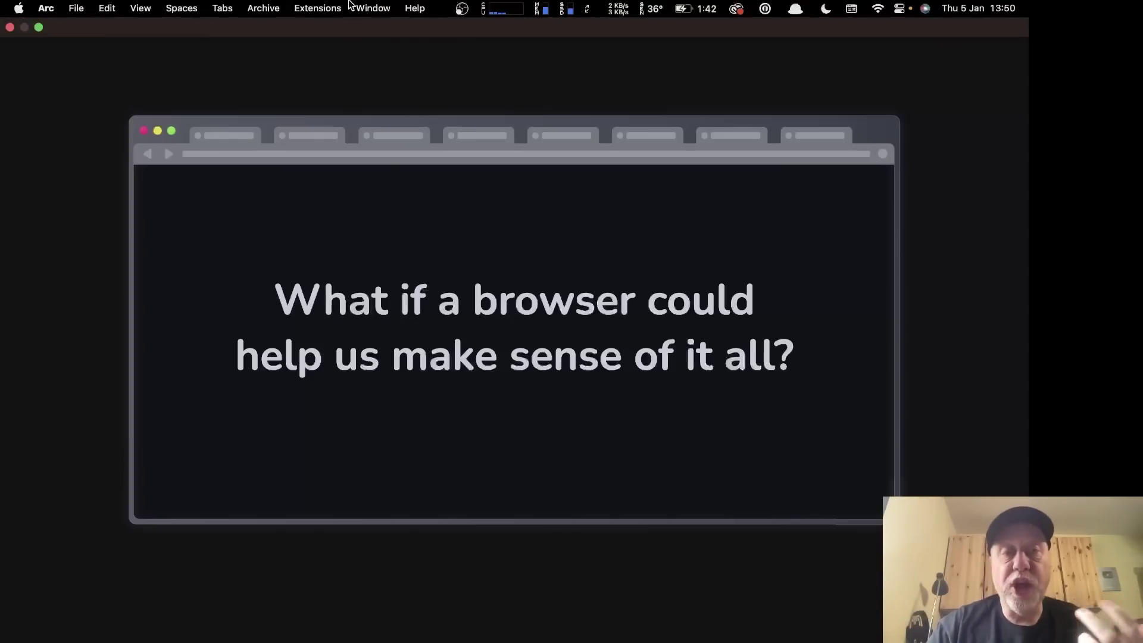
{"action": "left_click", "coordinate": [268, 8]}
{"action": "left_click", "coordinate": [274, 85]}
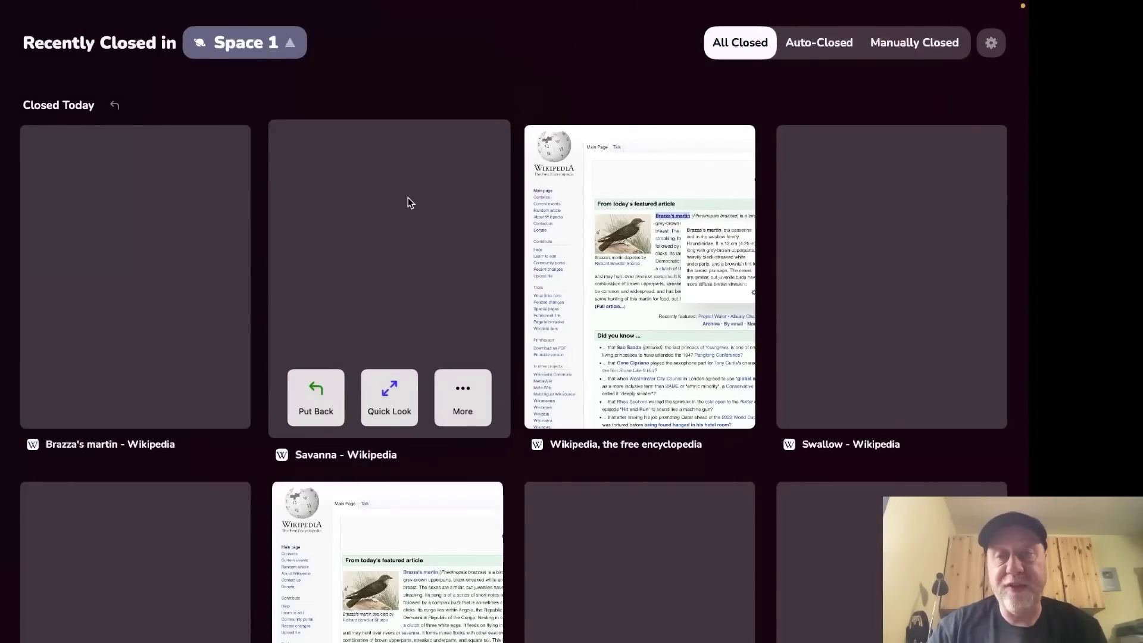
{"action": "left_click", "coordinate": [821, 43]}
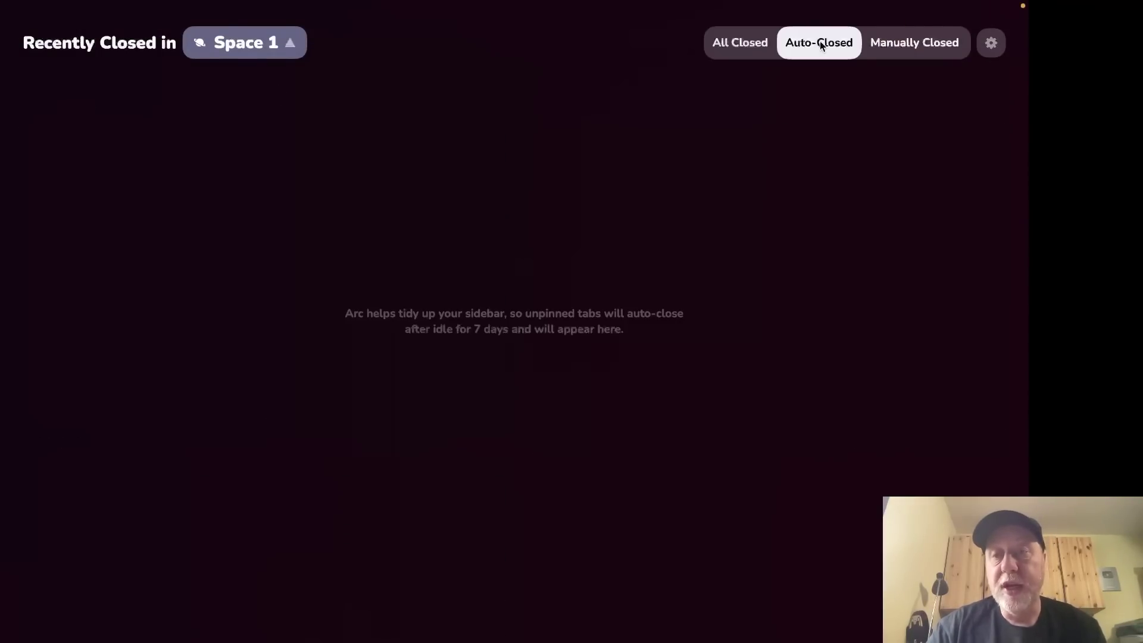
{"action": "left_click", "coordinate": [897, 44]}
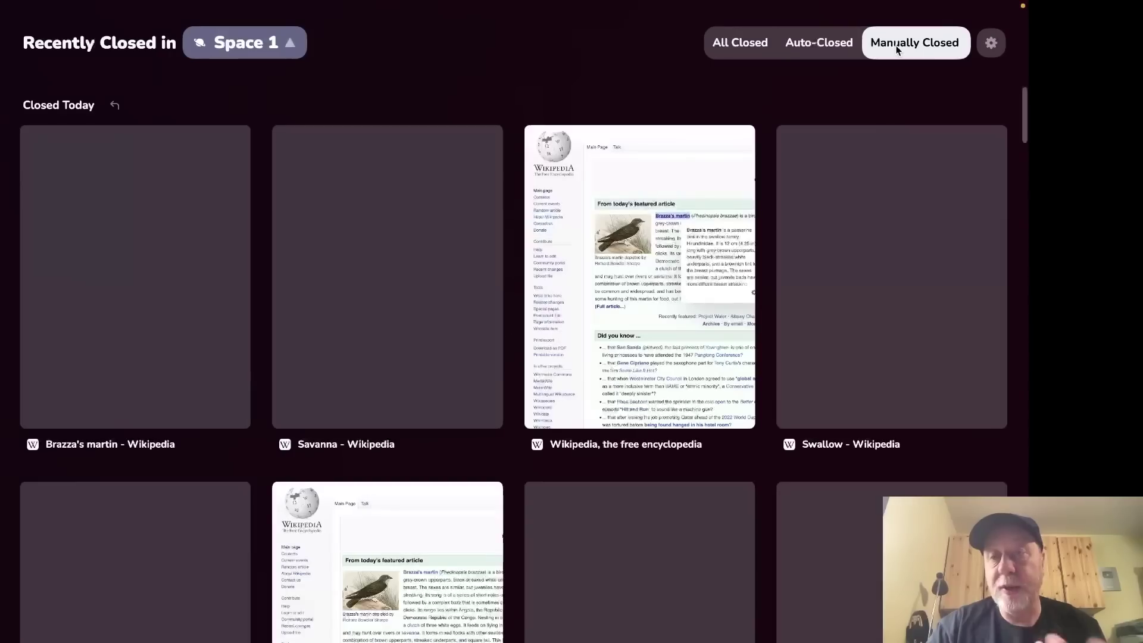
{"action": "left_click", "coordinate": [742, 46]}
{"action": "mouse_move", "coordinate": [351, 194]}
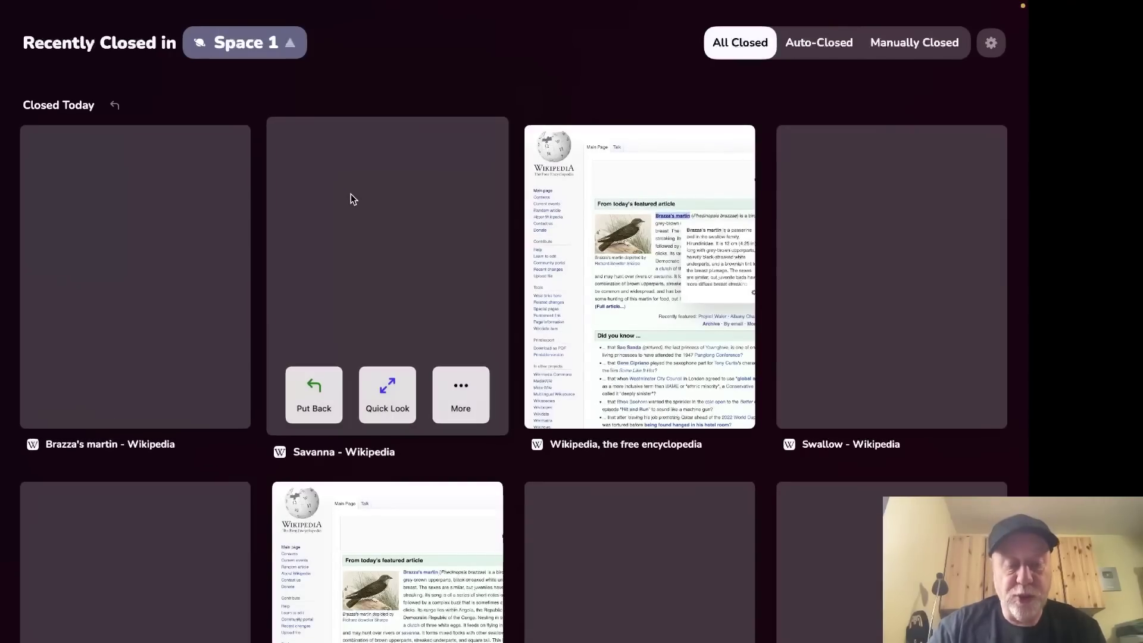
{"action": "key", "text": "super+t"}
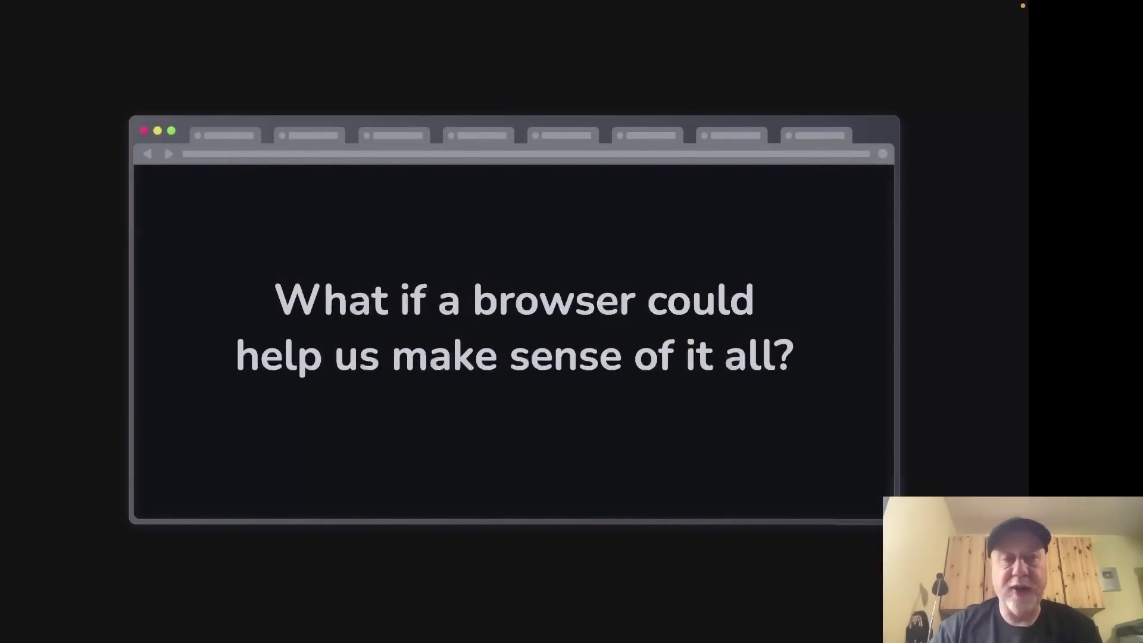
Load wikipedia.org in a new tab, choose English, and open the featured Brazza's martin article in that same tab.
{"action": "mouse_move", "coordinate": [3, 198]}
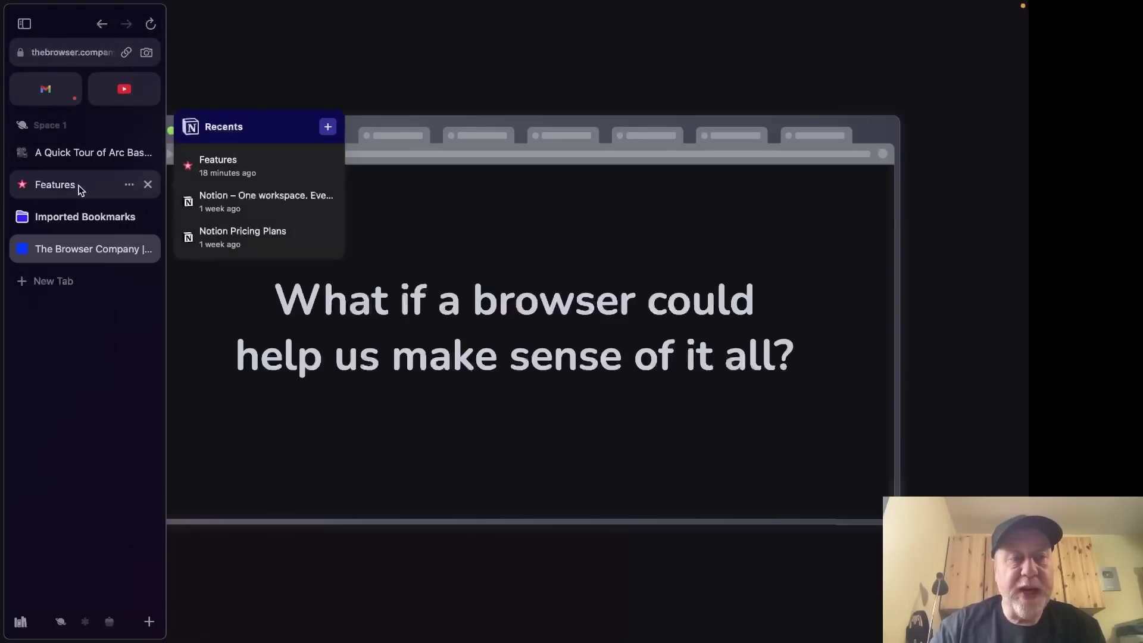
{"action": "key", "text": "super+t"}
{"action": "type", "text": "wikipedia.org"}
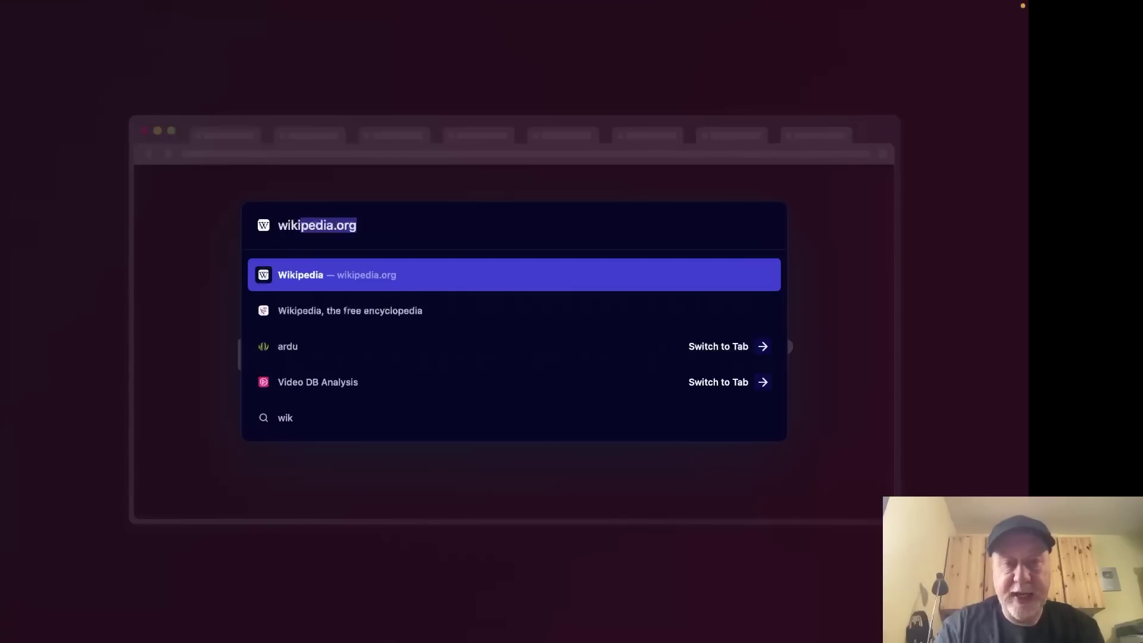
{"action": "key", "text": "Return"}
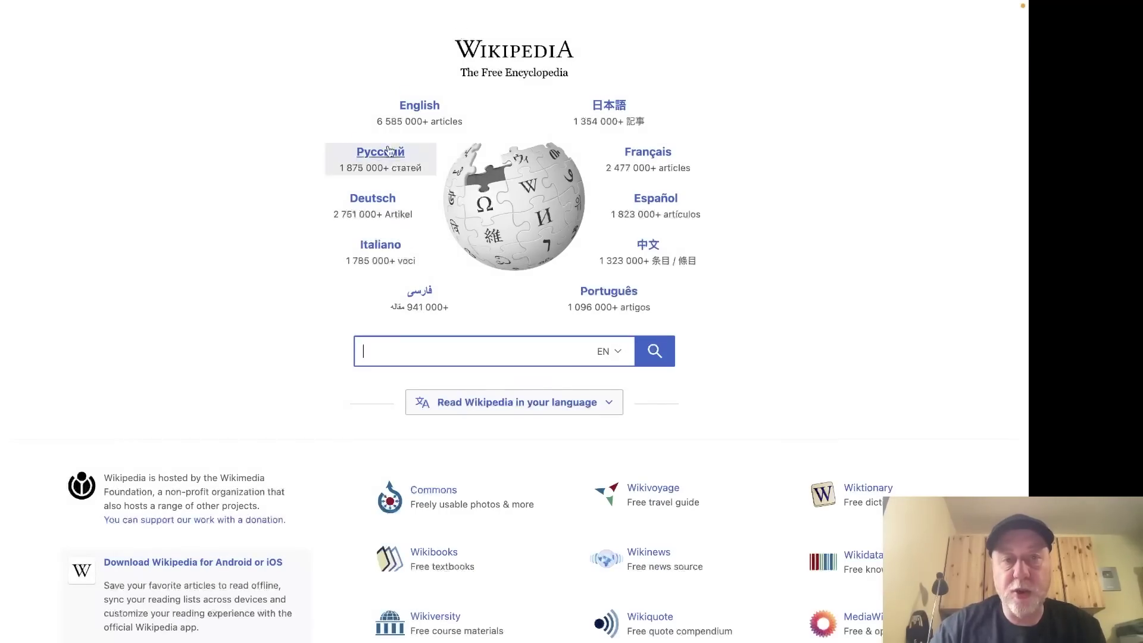
{"action": "left_click", "coordinate": [407, 122]}
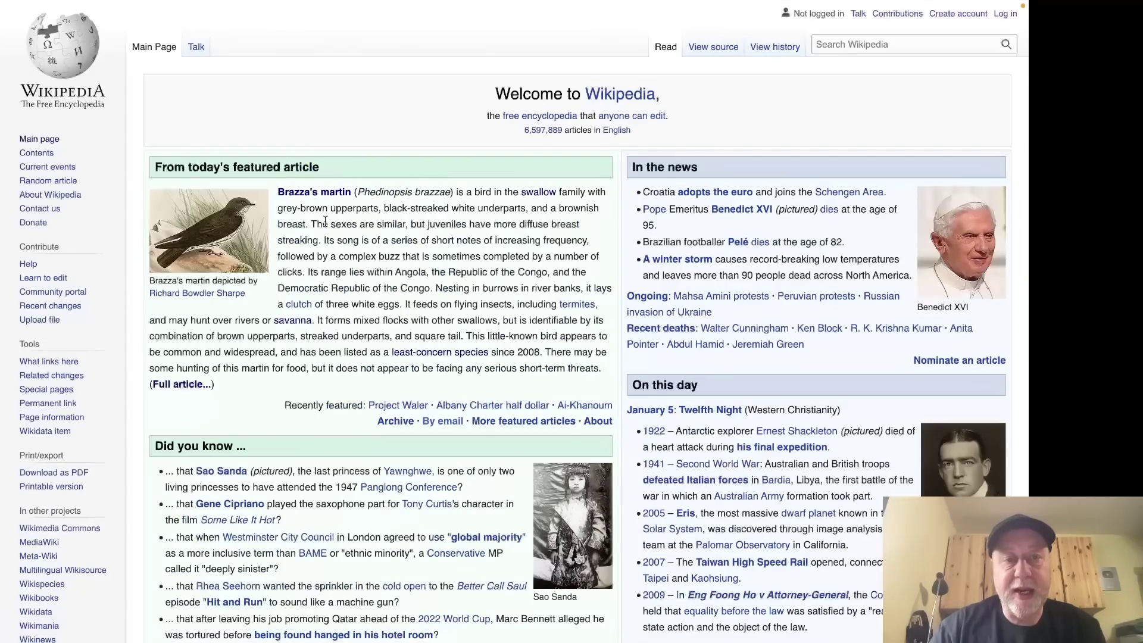
{"action": "left_click", "coordinate": [315, 195]}
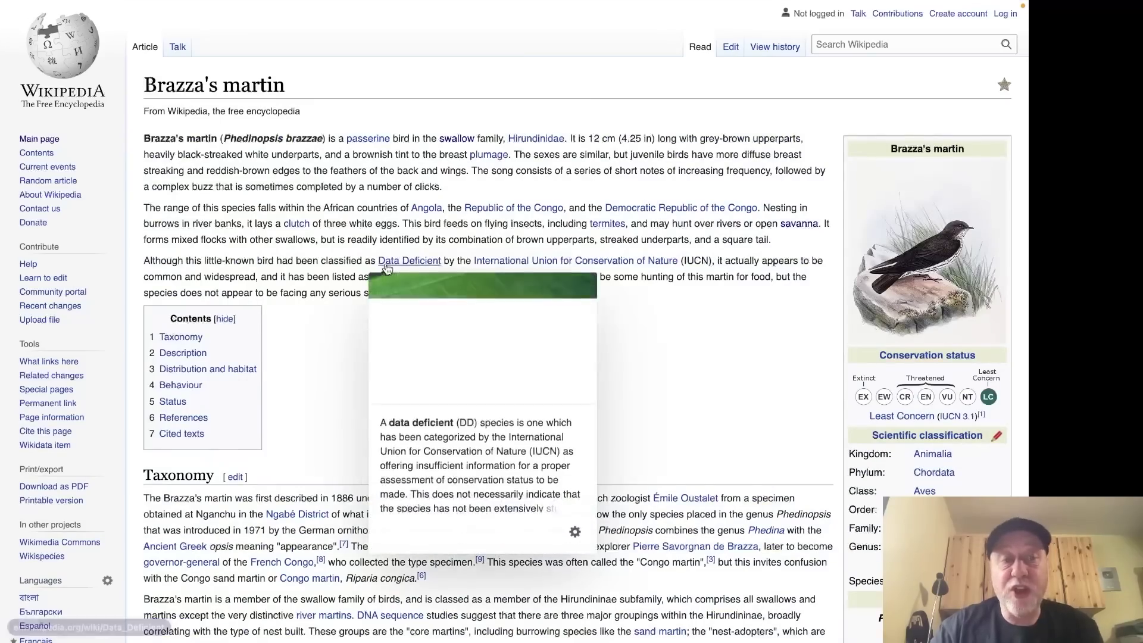
Go back to Wikipedia's main page and forward to Brazza's martin, and visit the linked Data Deficient article before returning to Brazza's martin.
{"action": "mouse_move", "coordinate": [5, 65]}
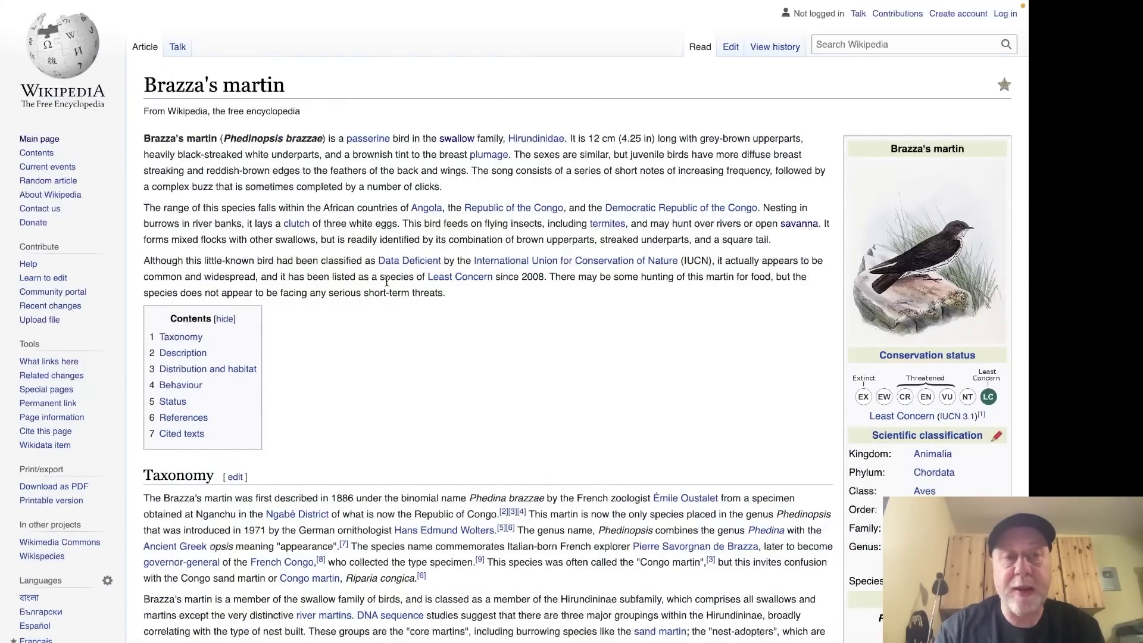
{"action": "key", "text": "super+bracketleft"}
{"action": "key", "text": "super+bracketright"}
{"action": "key", "text": "super+bracketleft"}
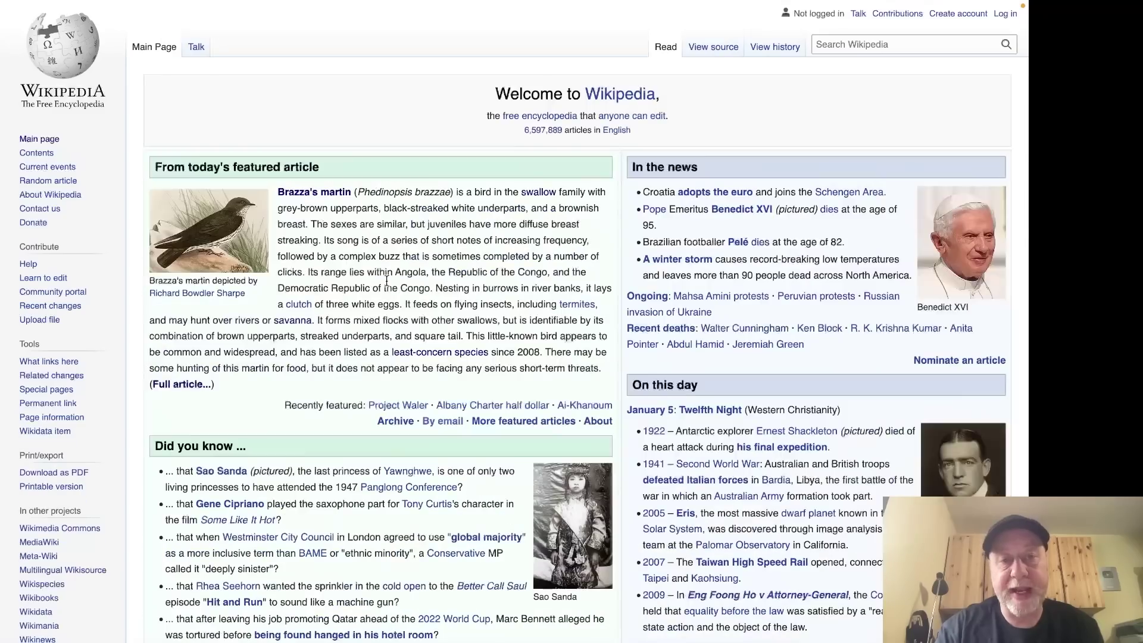
{"action": "key", "text": "super+bracketright"}
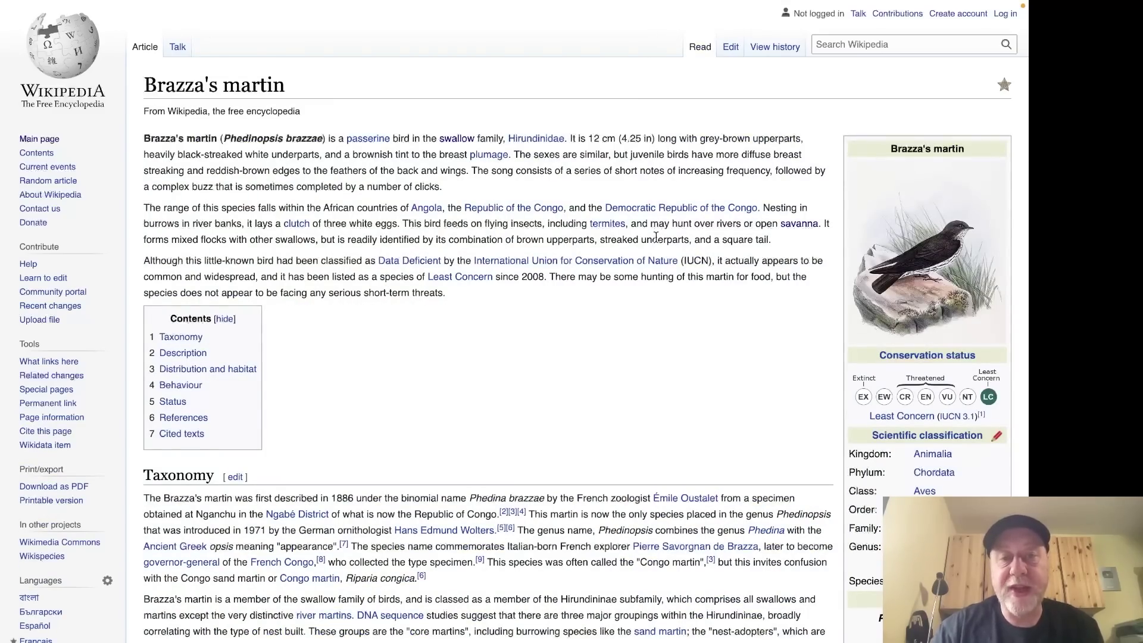
{"action": "left_click", "coordinate": [419, 262]}
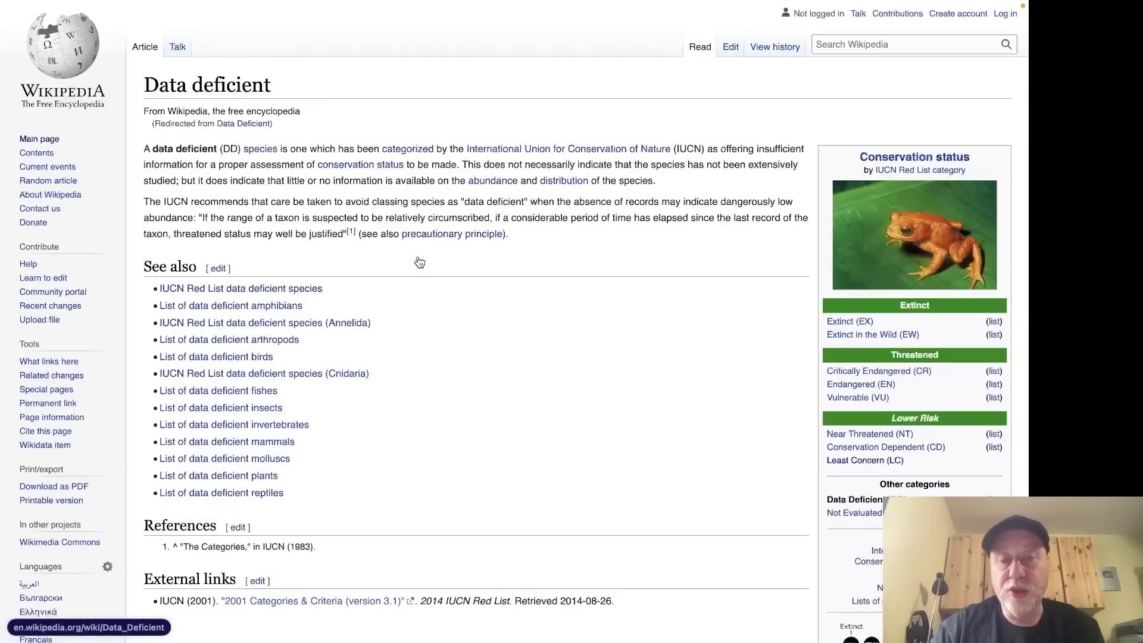
{"action": "key", "text": "alt+Left"}
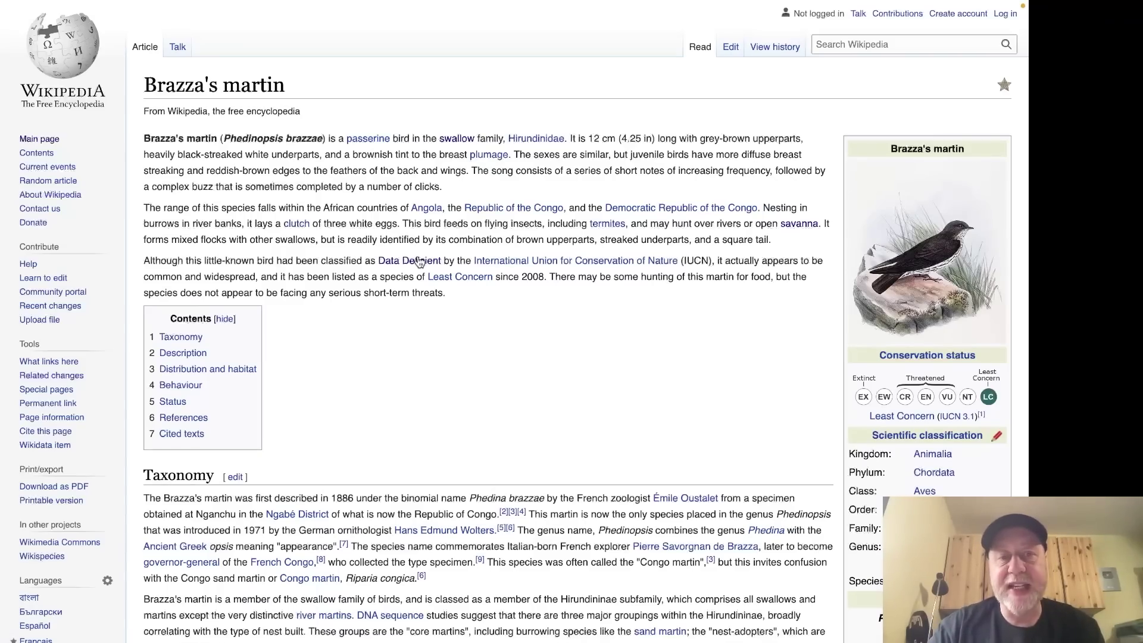
Switch to the YouTube favourite, view its full address, and dismiss the address and the sidebar.
{"action": "mouse_move", "coordinate": [3, 444]}
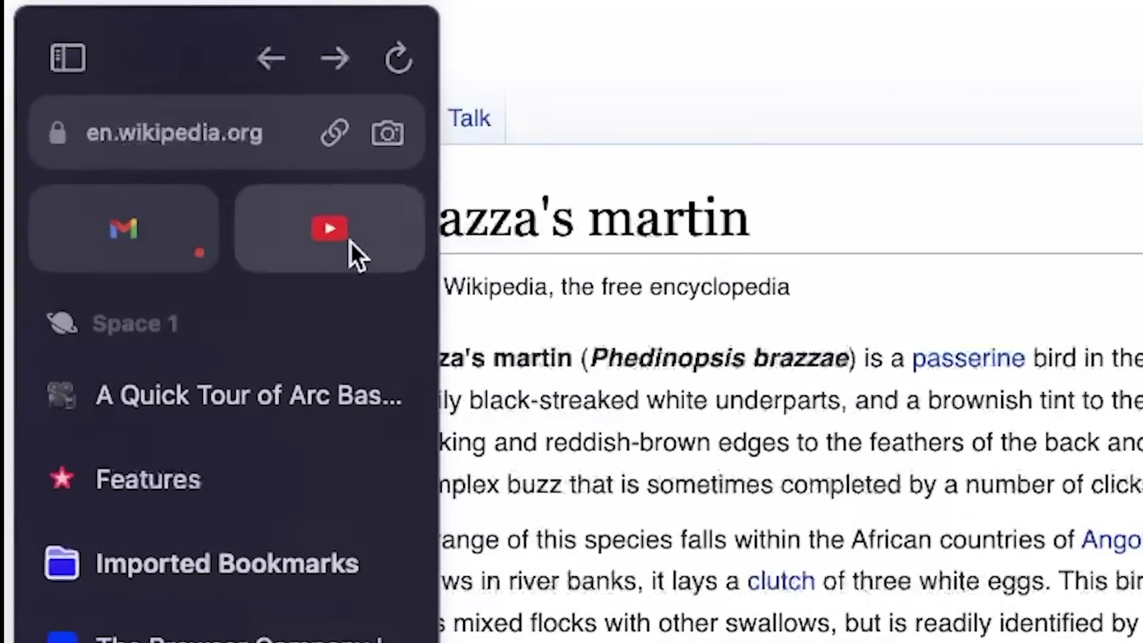
{"action": "left_click", "coordinate": [351, 242]}
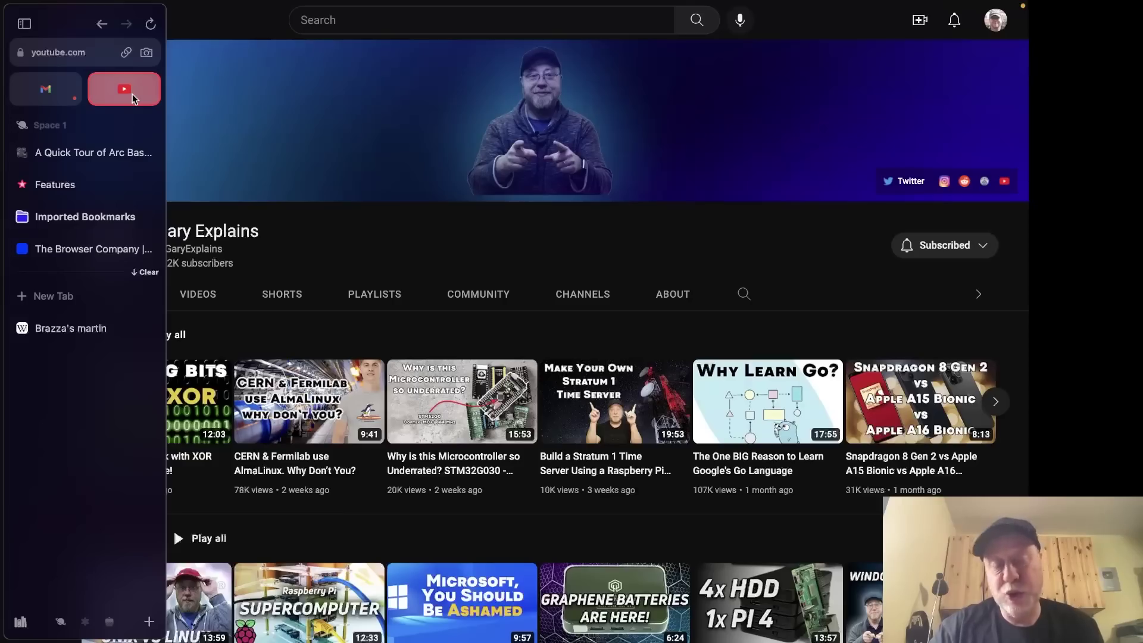
{"action": "left_click", "coordinate": [65, 53]}
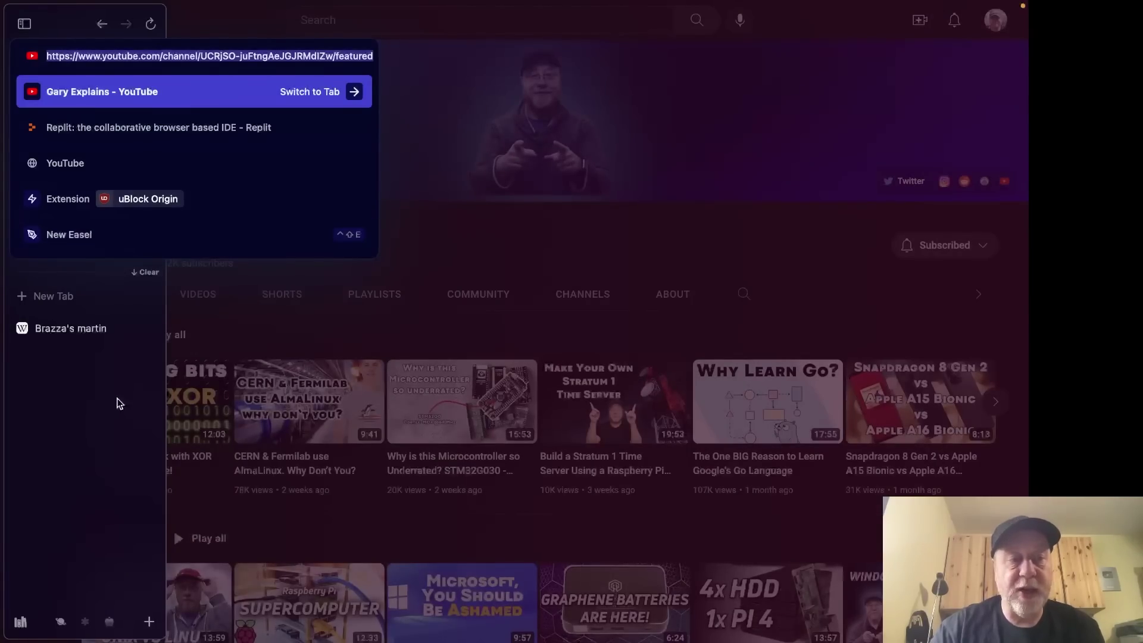
{"action": "left_click", "coordinate": [24, 23]}
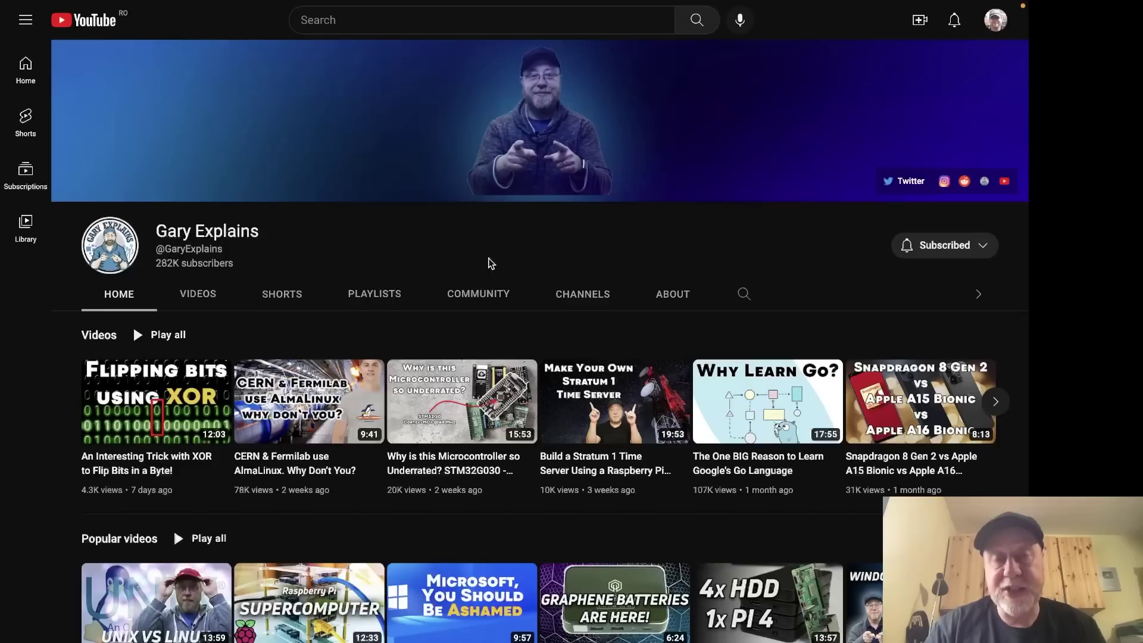
Switch to the Stuff space and load github.com in a new tab there.
{"action": "mouse_move", "coordinate": [3, 291]}
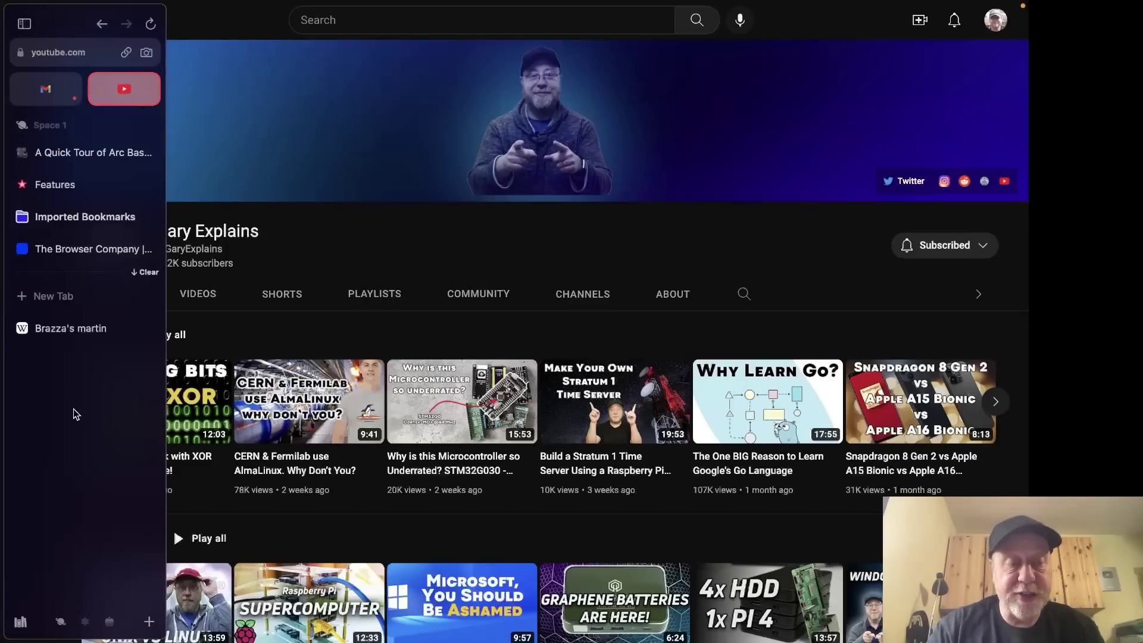
{"action": "left_click", "coordinate": [85, 622]}
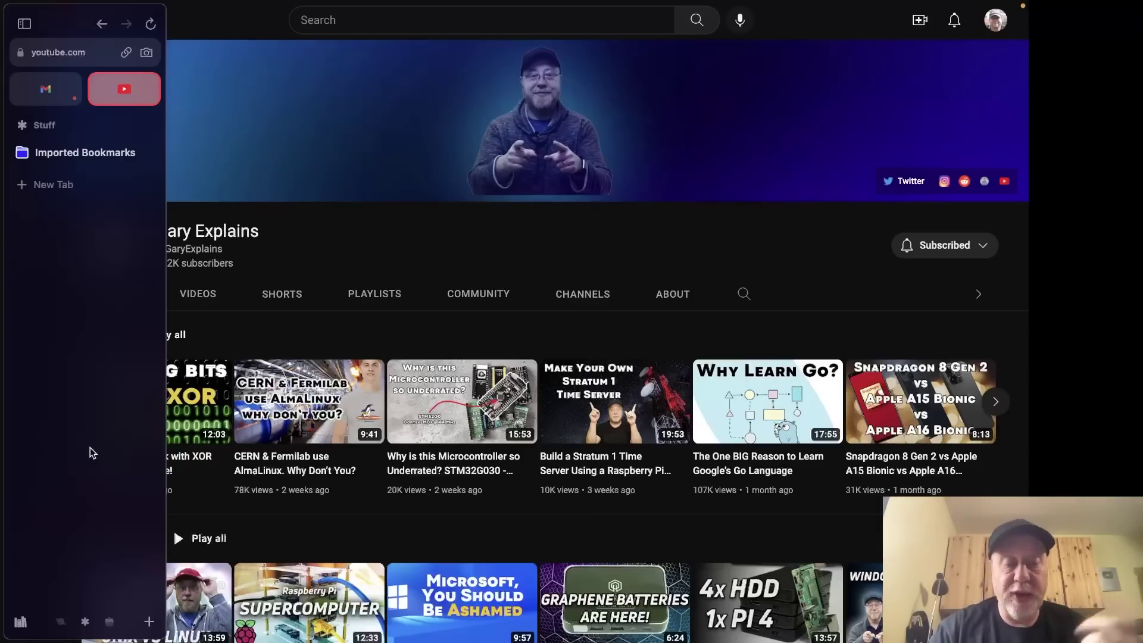
{"action": "key", "text": "super+t"}
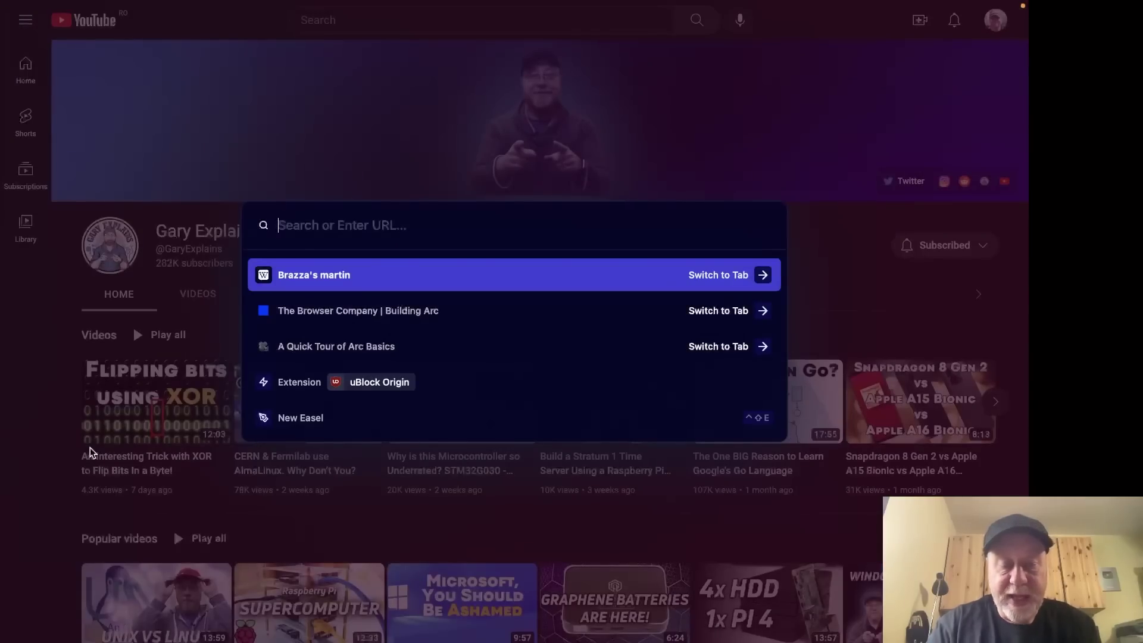
{"action": "type", "text": "github.com"}
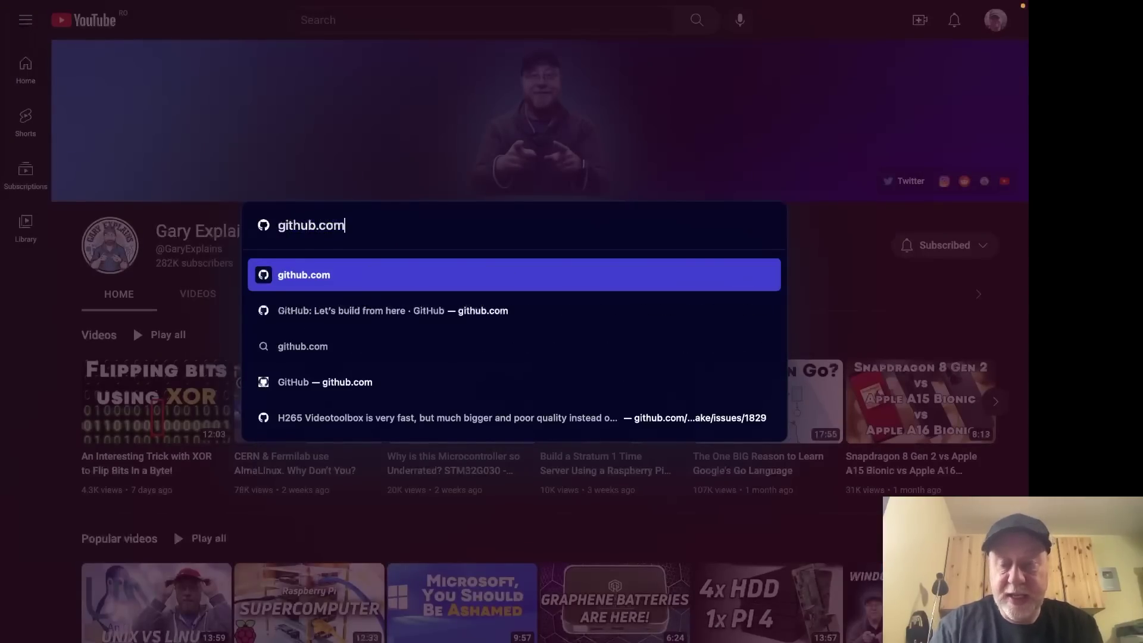
{"action": "key", "text": "Return"}
Look at the tabs of Space 1 and return to the Stuff space.
{"action": "mouse_move", "coordinate": [2, 304]}
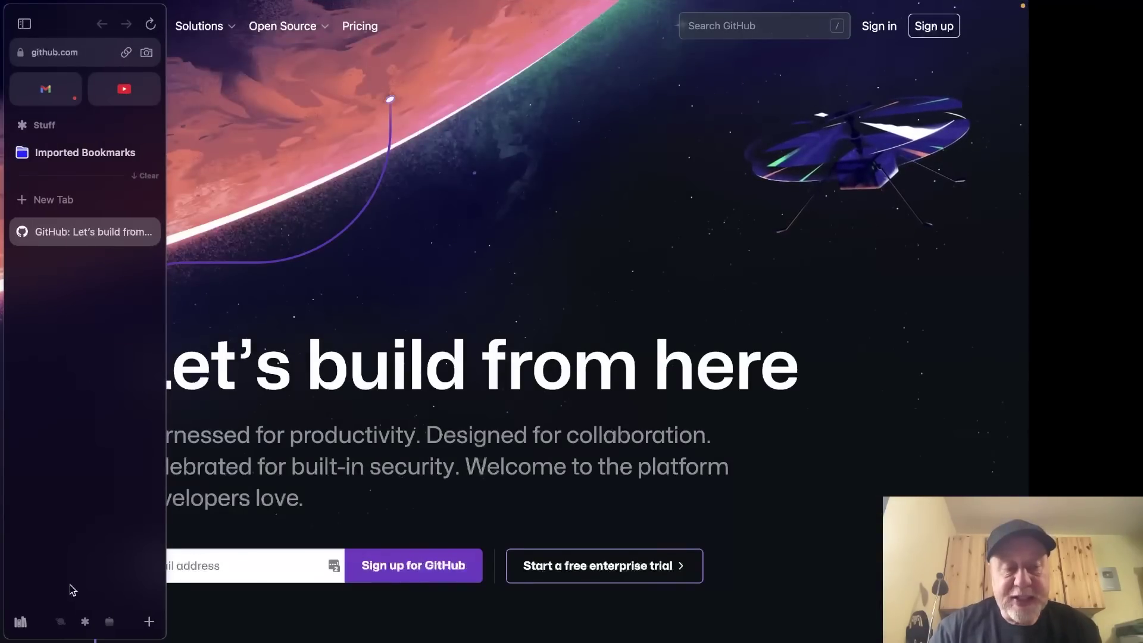
{"action": "left_click", "coordinate": [60, 622]}
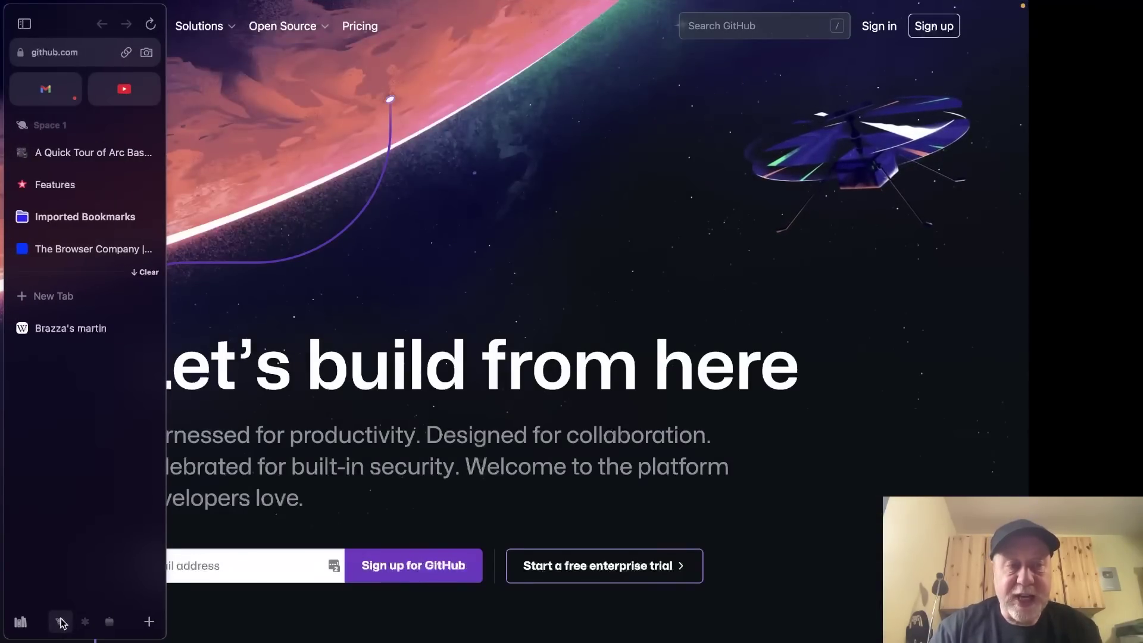
{"action": "left_click", "coordinate": [85, 622]}
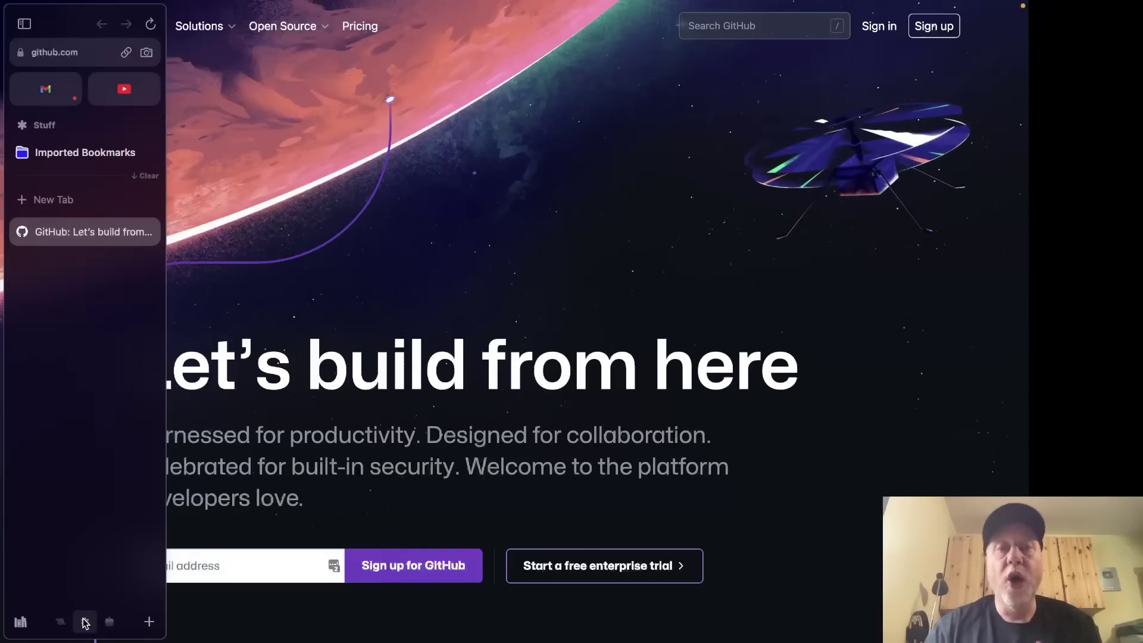
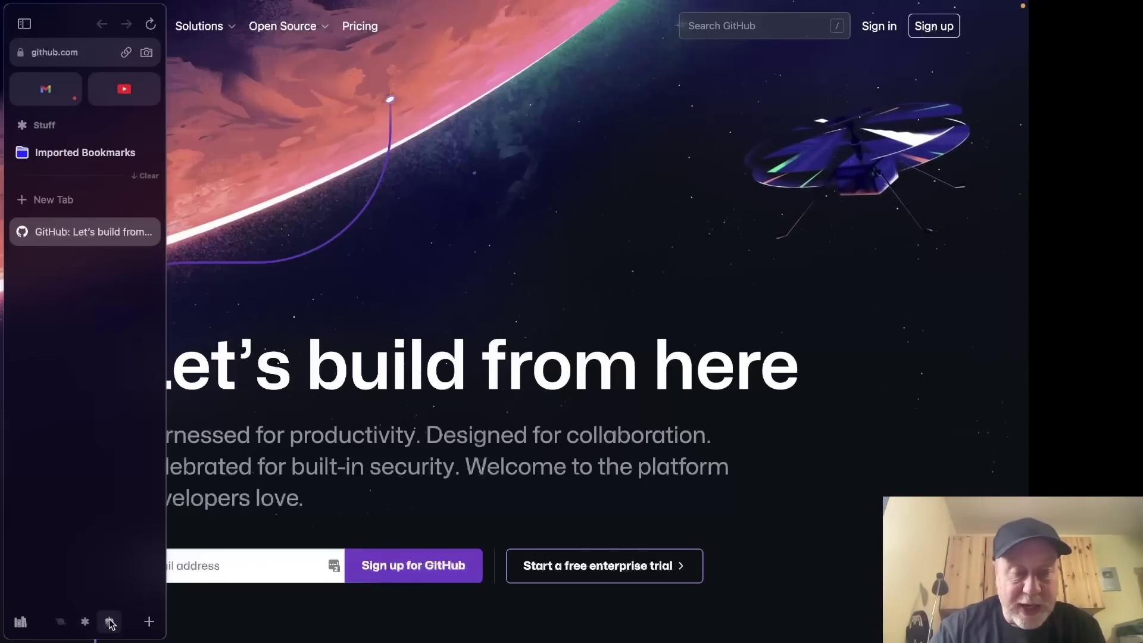
Switch to the Android Authority space and open its Android Authority tab.
{"action": "left_click", "coordinate": [110, 622]}
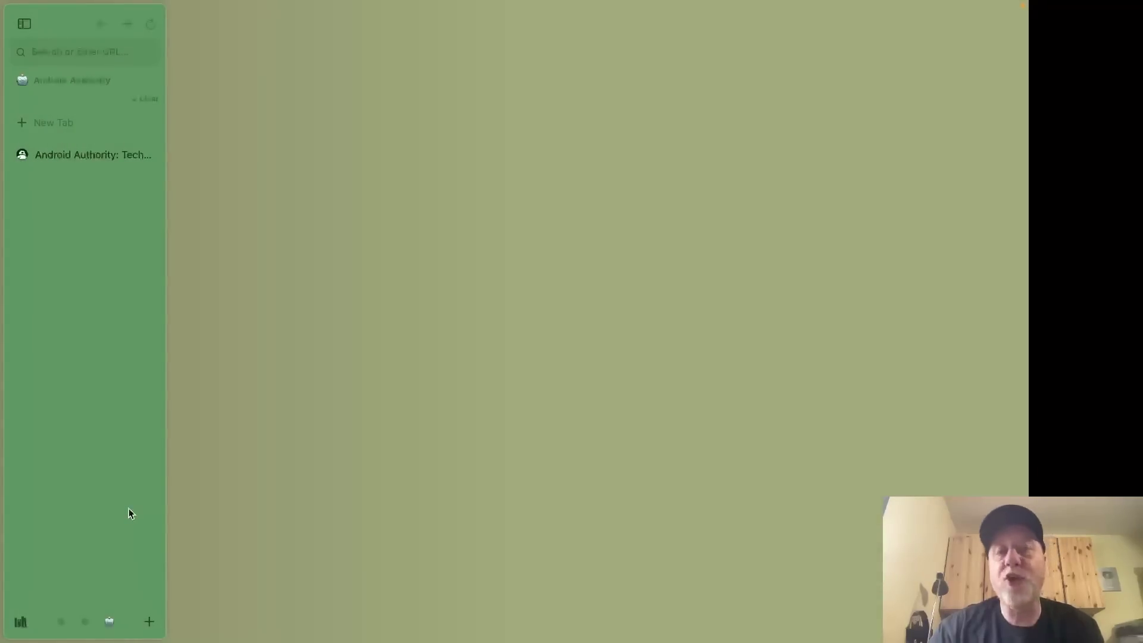
{"action": "left_click", "coordinate": [105, 158]}
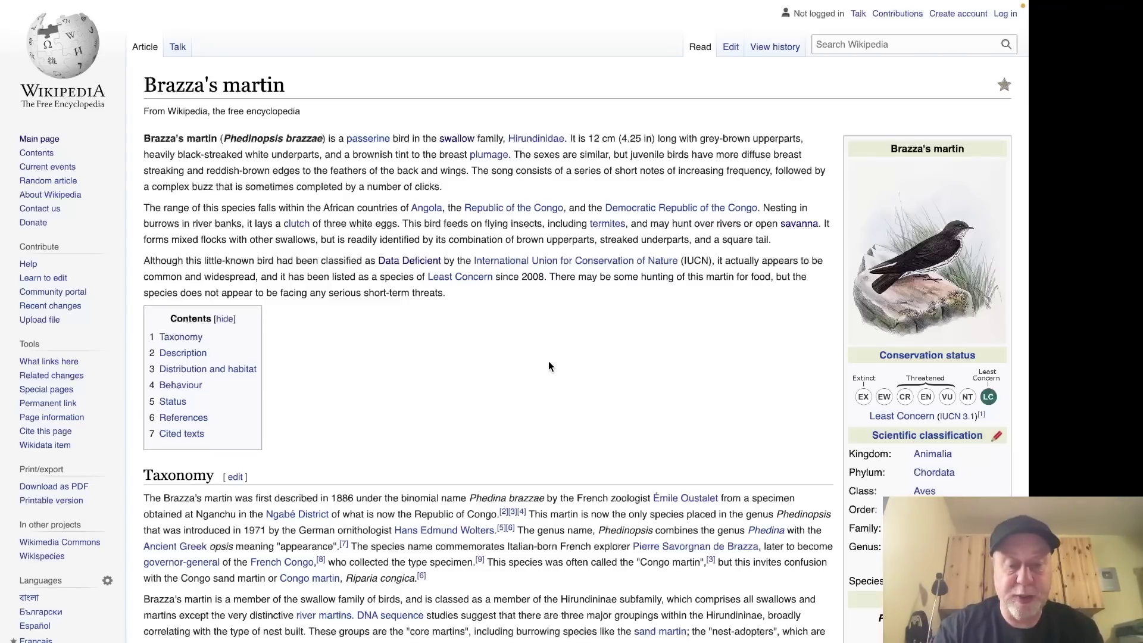
Add a split view beside the Brazza's martin article using the command bar and load github.com in it.
{"action": "key", "text": "super+t"}
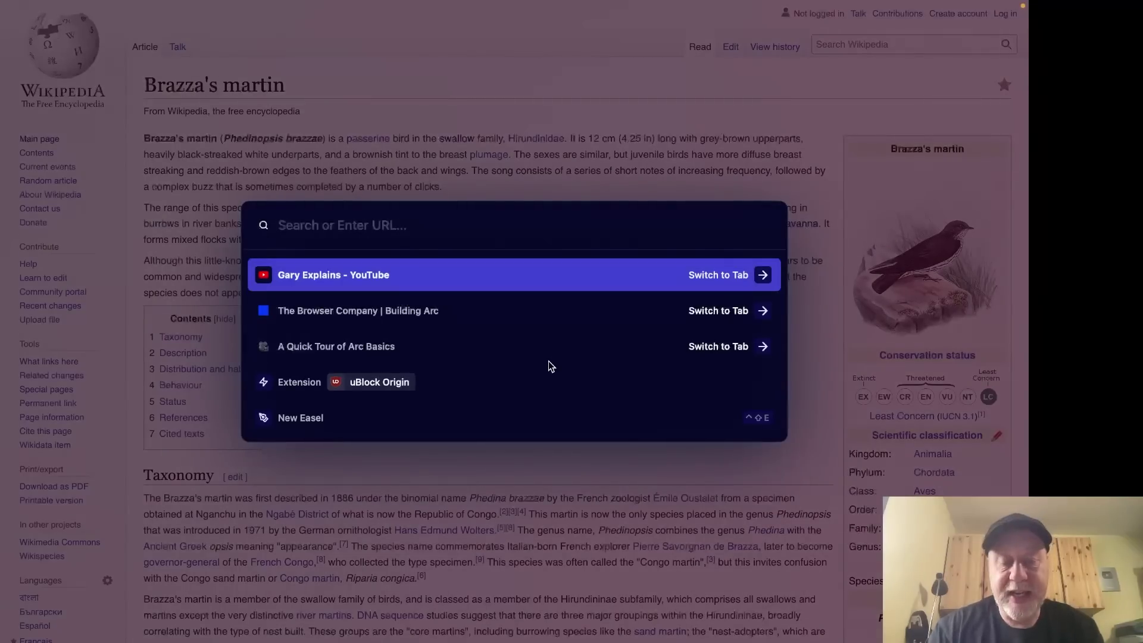
{"action": "type", "text": "split"}
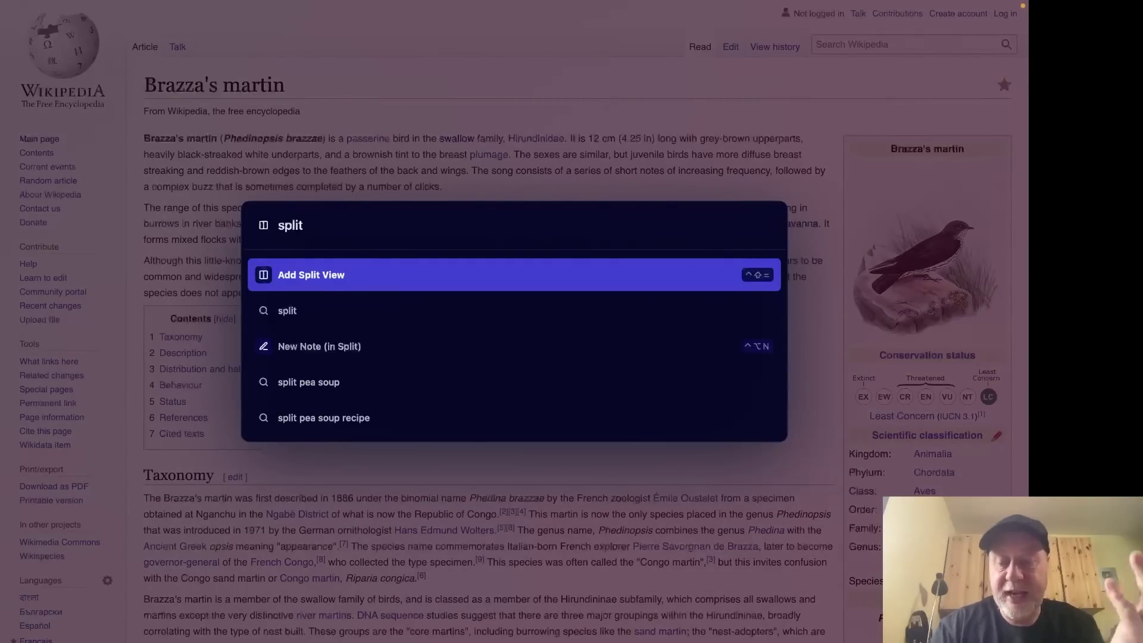
{"action": "key", "text": "Return"}
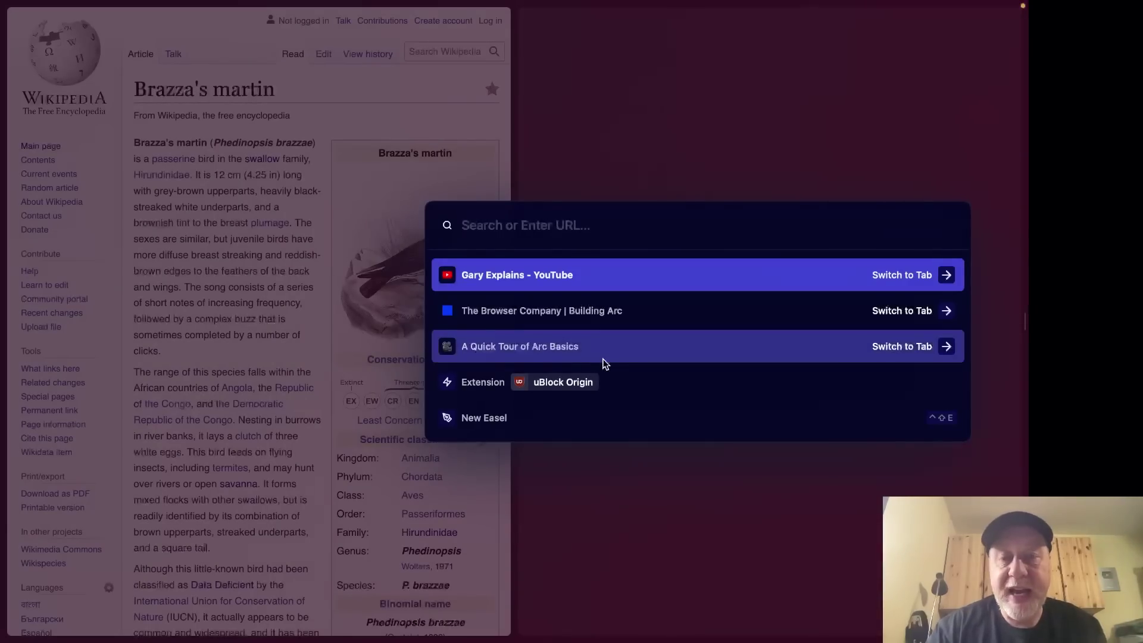
{"action": "type", "text": "github.com"}
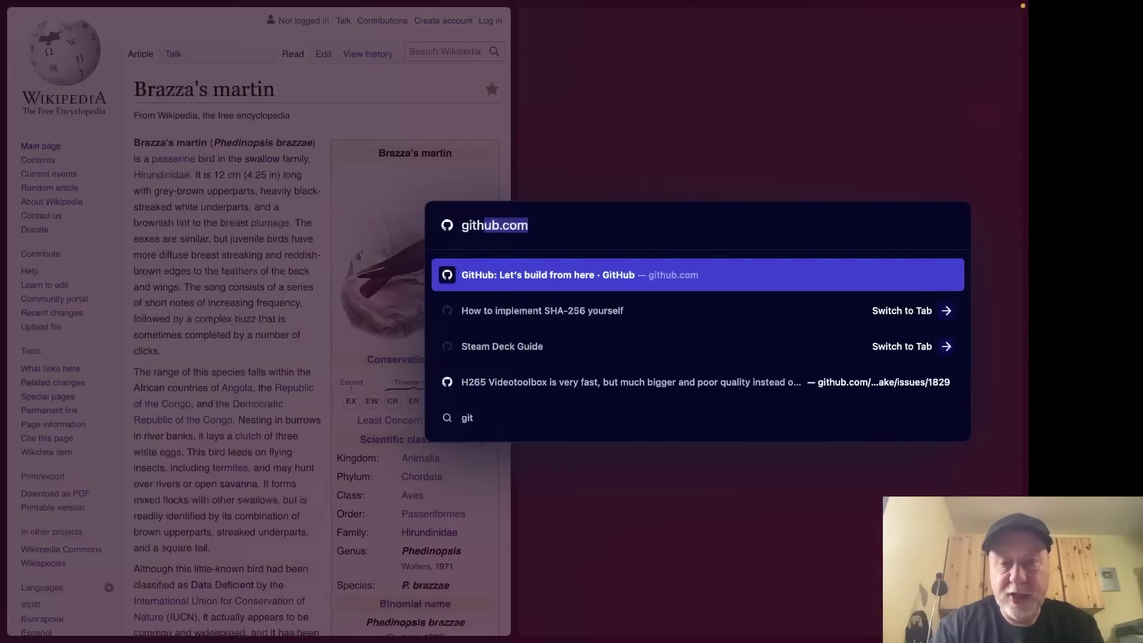
{"action": "key", "text": "Return"}
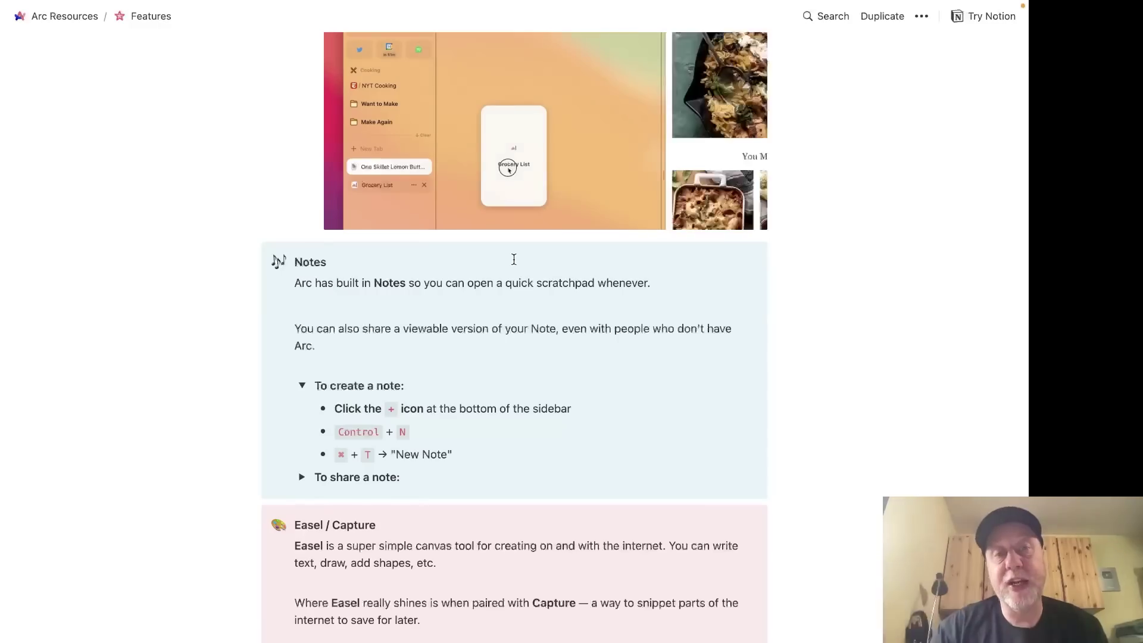
Create a new note in Space 1 and title it "This is a demo note".
{"action": "mouse_move", "coordinate": [3, 232]}
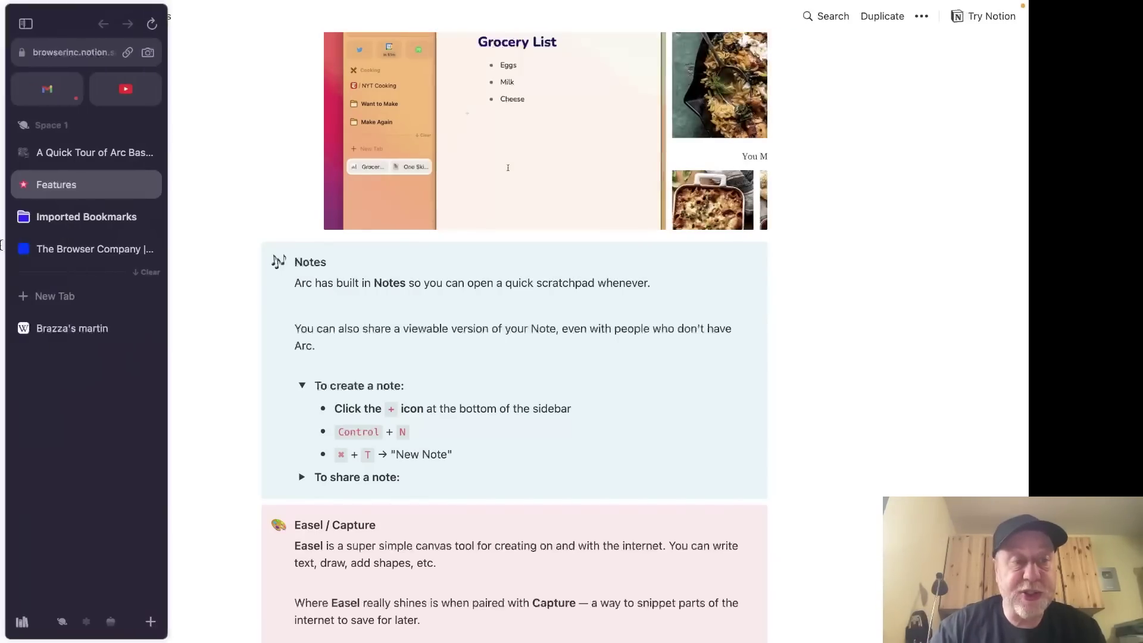
{"action": "left_click", "coordinate": [149, 621]}
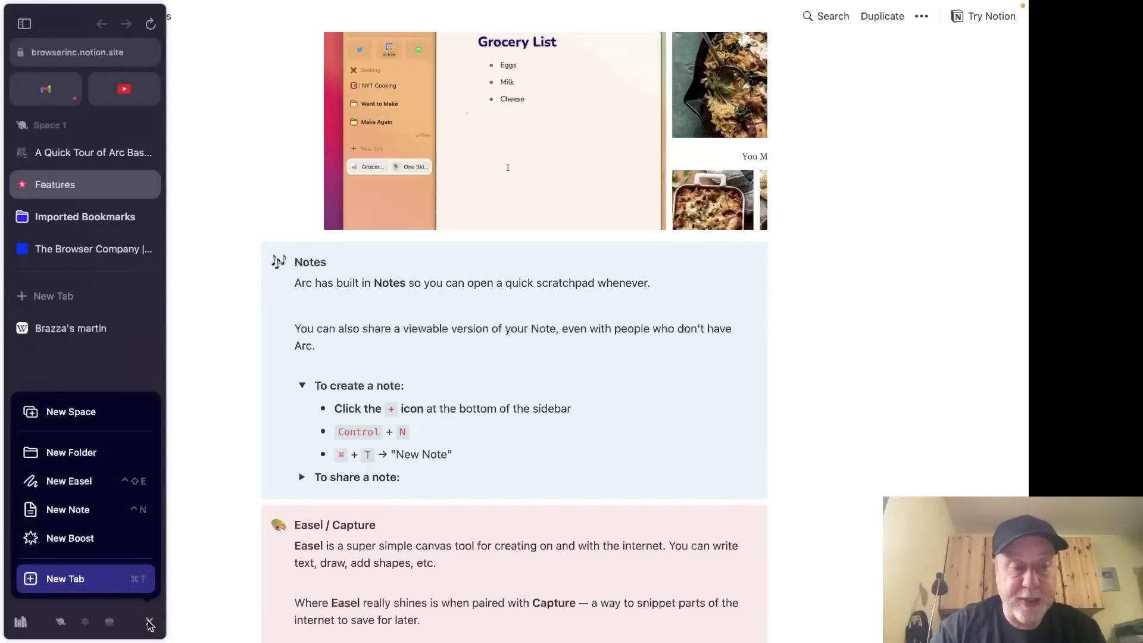
{"action": "left_click", "coordinate": [73, 507]}
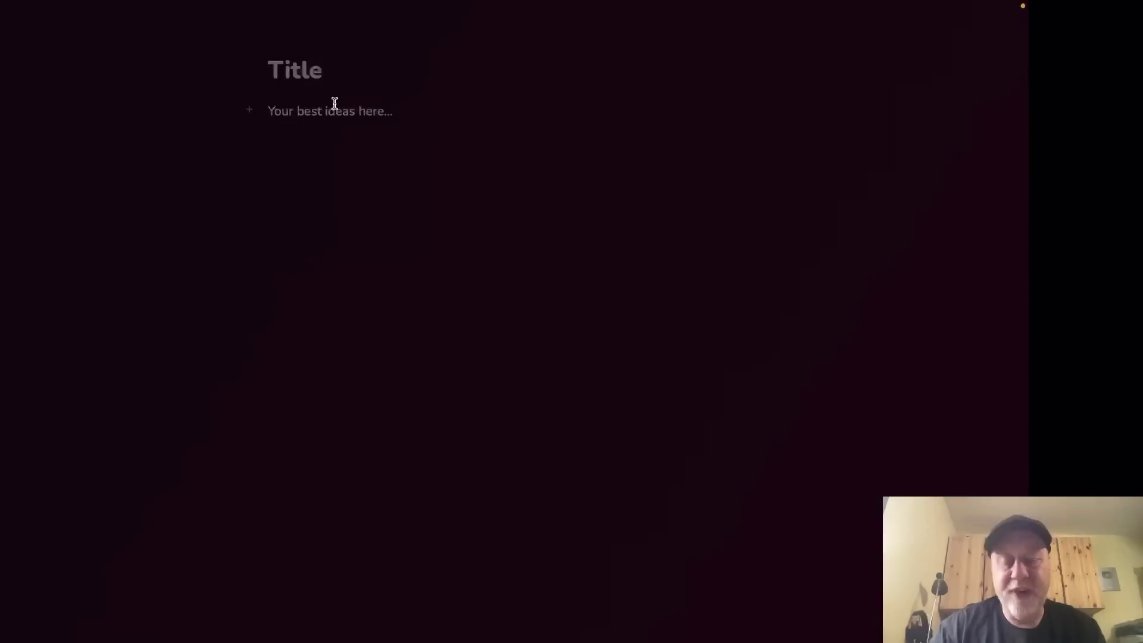
{"action": "type", "text": "This is a d"}
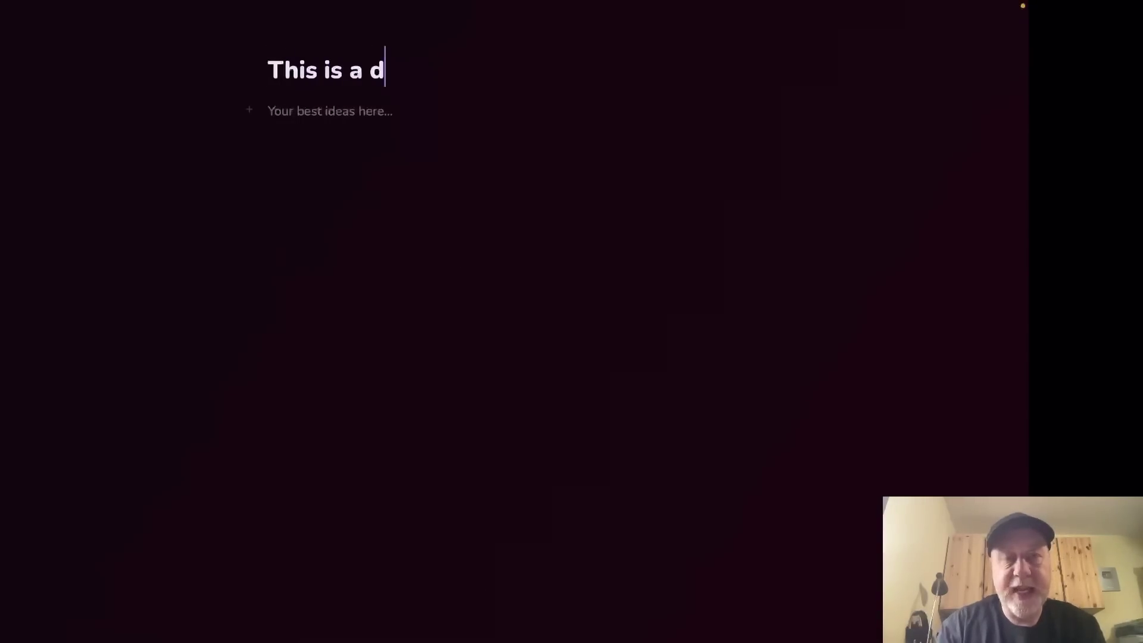
{"action": "type", "text": "emo note"}
{"action": "key", "text": "Return"}
Write "So is this a good tool for you?" as the first line of the note's body.
{"action": "type", "text": "T"}
{"action": "key", "text": "BackSpace"}
{"action": "type", "text": "So"}
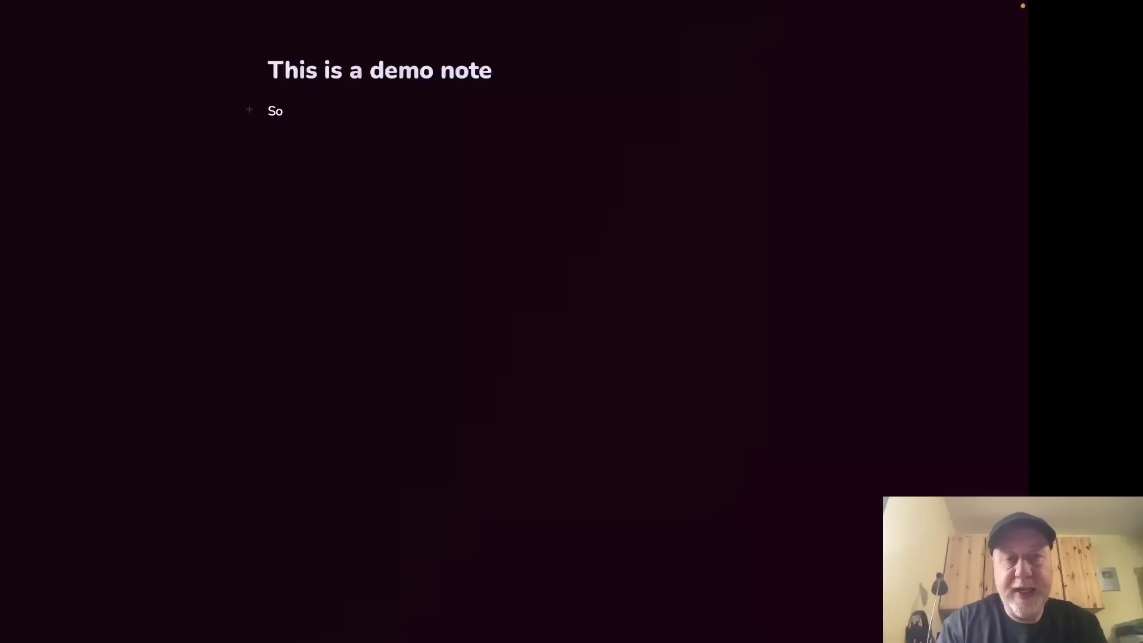
{"action": "type", "text": " is this a good "}
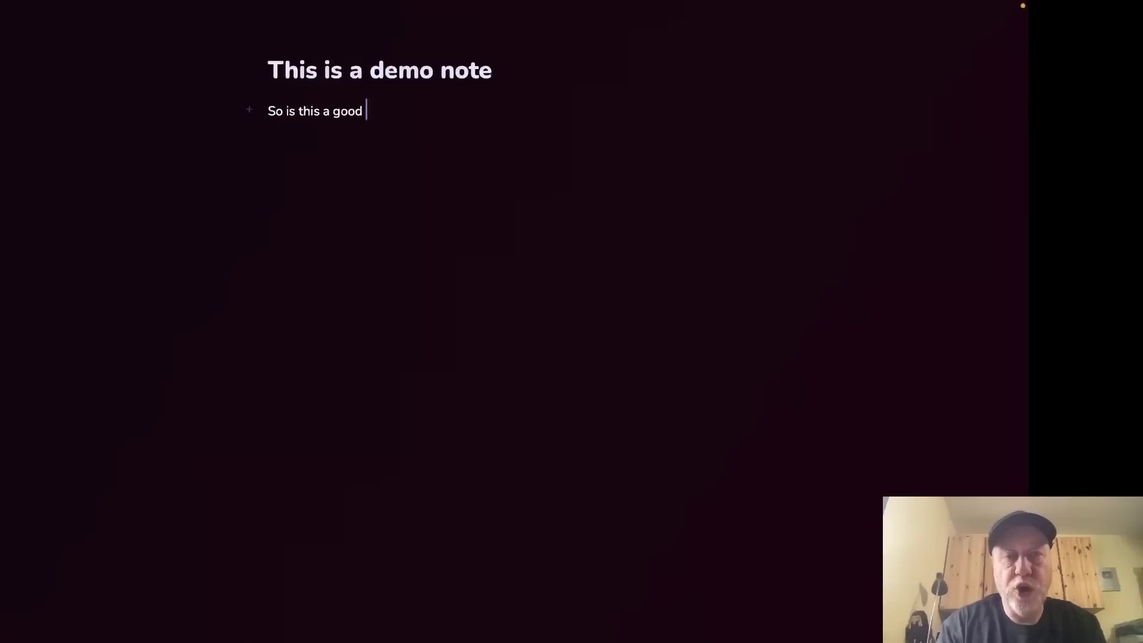
{"action": "type", "text": "tool for you?"}
{"action": "key", "text": "Return"}
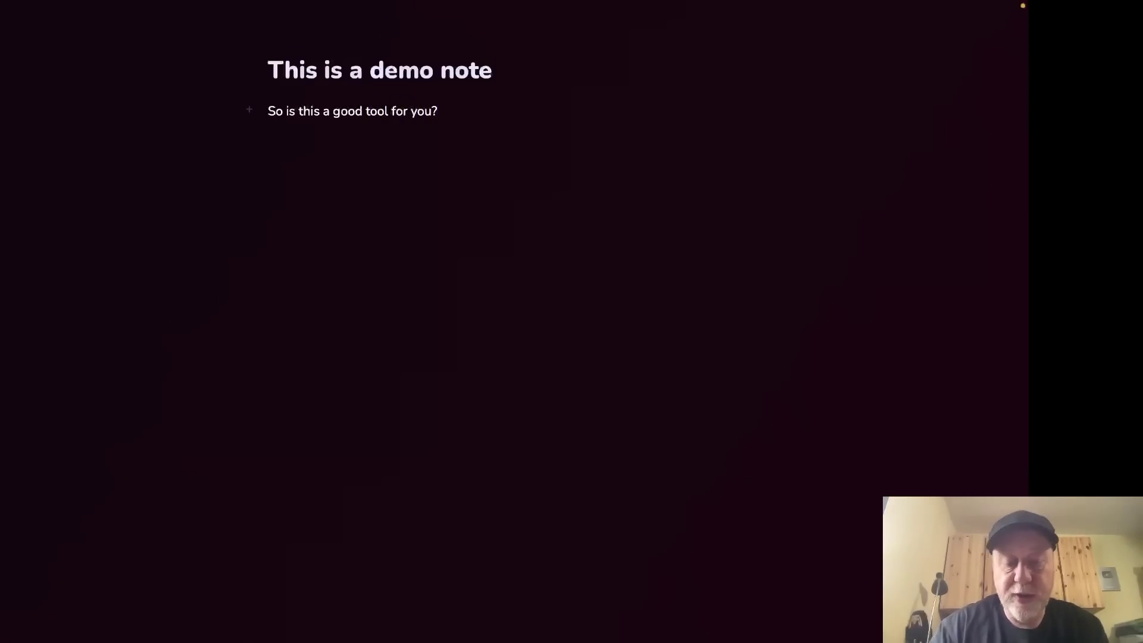
Add two lines reading "Item" below the question and format each of them as a numbered list item.
{"action": "type", "text": "Item"}
{"action": "key", "text": "Return"}
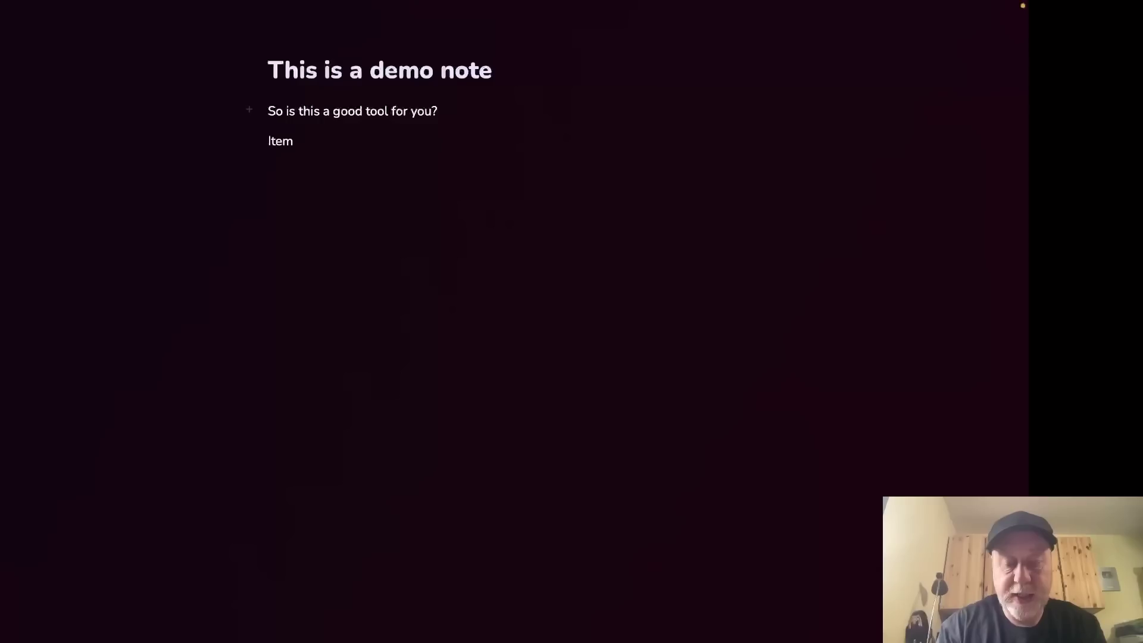
{"action": "type", "text": "Item"}
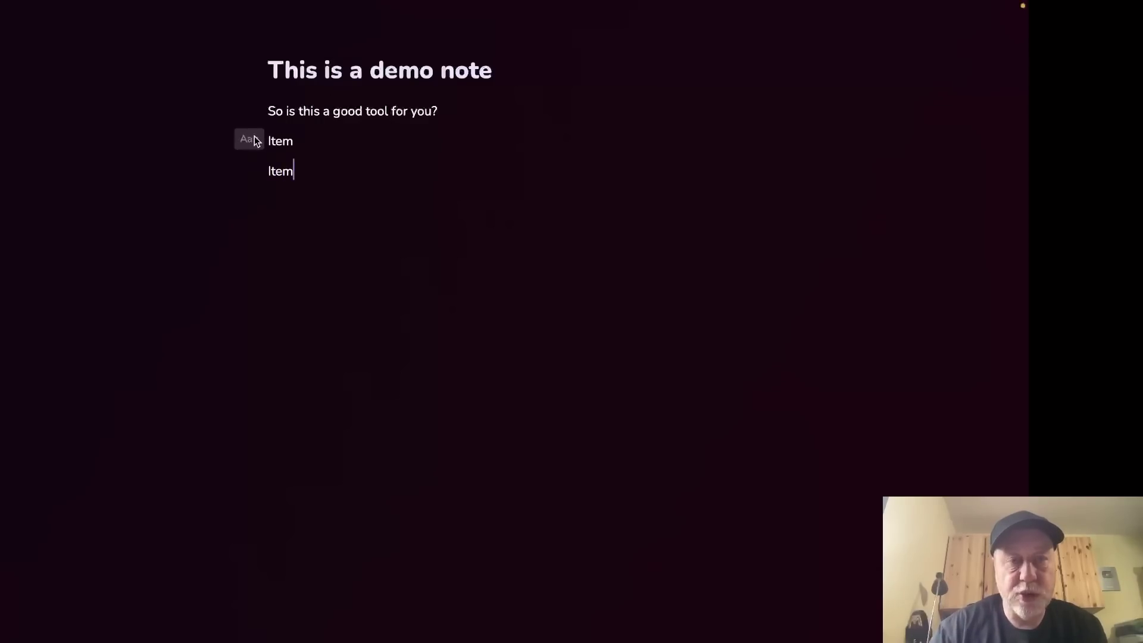
{"action": "left_click", "coordinate": [249, 139]}
{"action": "left_click", "coordinate": [249, 160]}
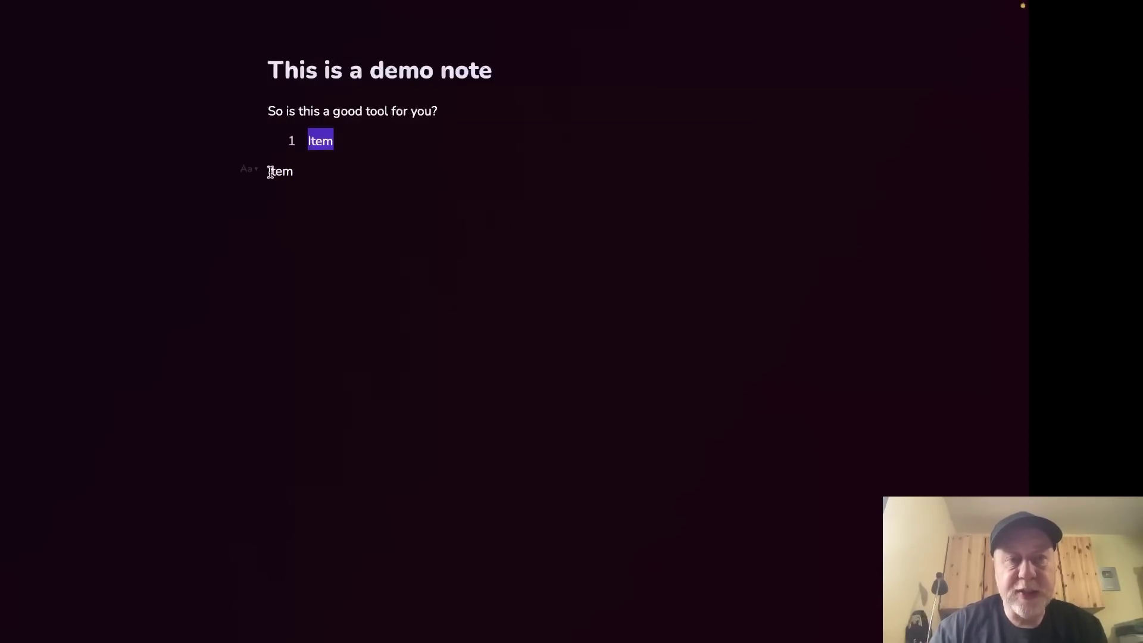
{"action": "left_click", "coordinate": [249, 169]}
{"action": "left_click", "coordinate": [258, 192]}
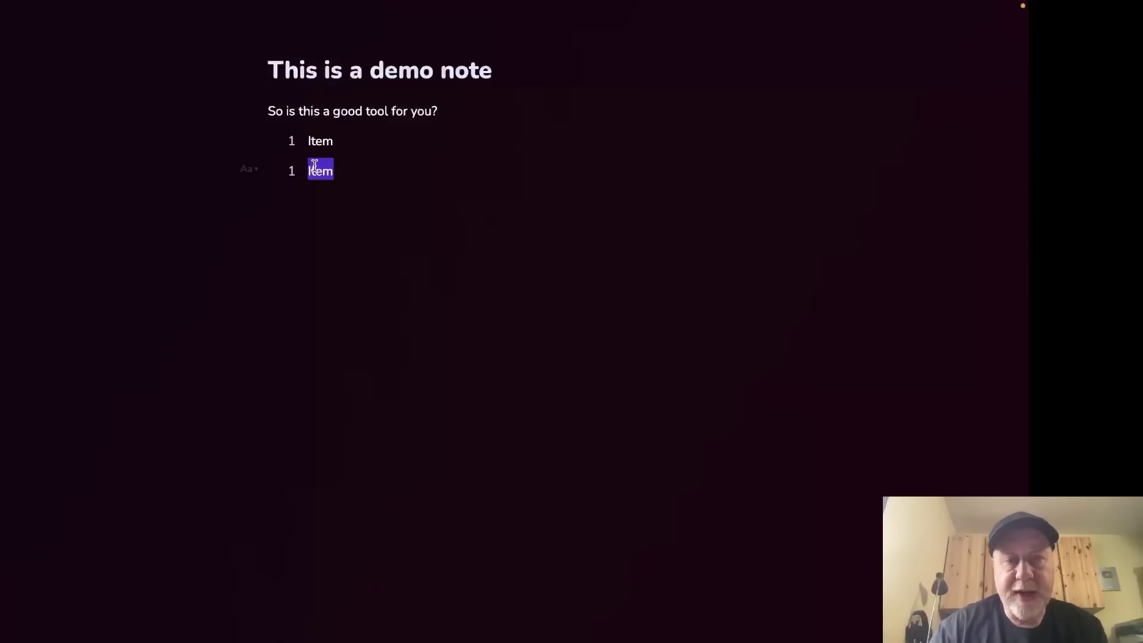
Replace the second list line with "Item 2" and "Item 3" as numbered items 2 and 3, and end the list.
{"action": "key", "text": "BackSpace"}
{"action": "key", "text": "BackSpace"}
{"action": "key", "text": "Return"}
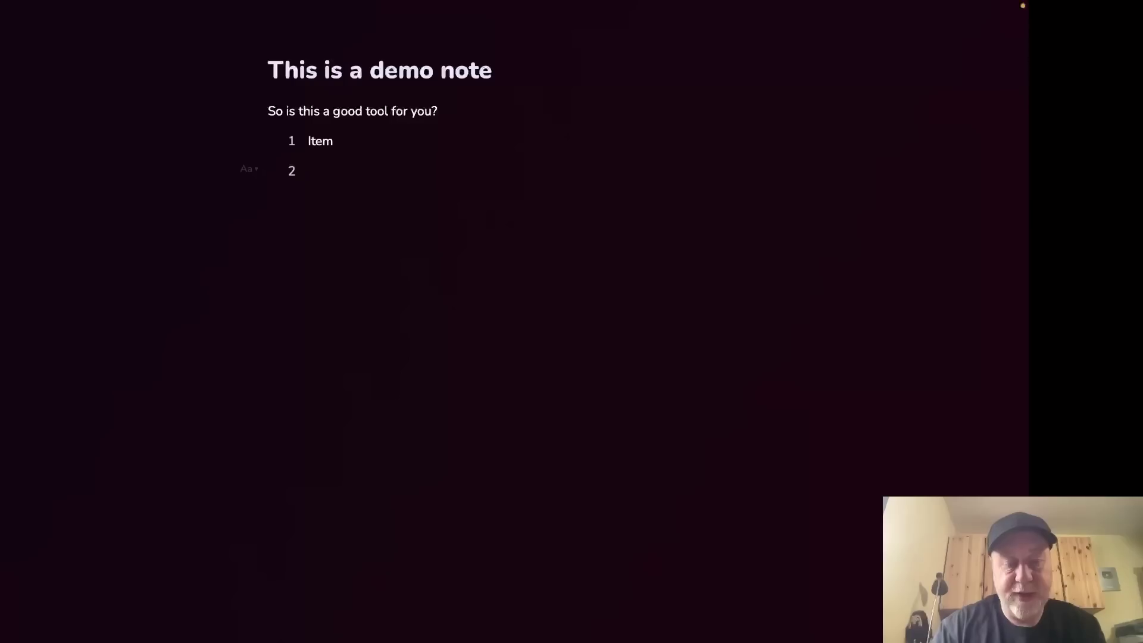
{"action": "type", "text": "Item 2"}
{"action": "key", "text": "Return"}
{"action": "type", "text": "Item 3"}
{"action": "key", "text": "Return"}
{"action": "key", "text": "Return"}
{"action": "key", "text": "Return"}
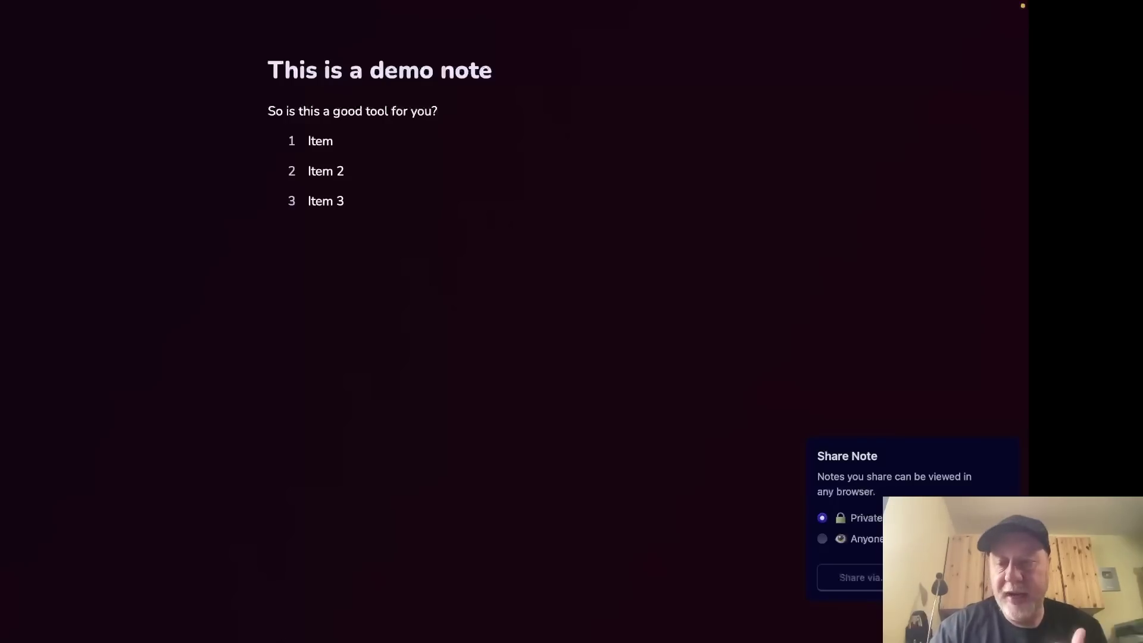
Change the note's sharing from private to anyone, copy its URL and paste it into the command bar.
{"action": "left_click", "coordinate": [822, 538]}
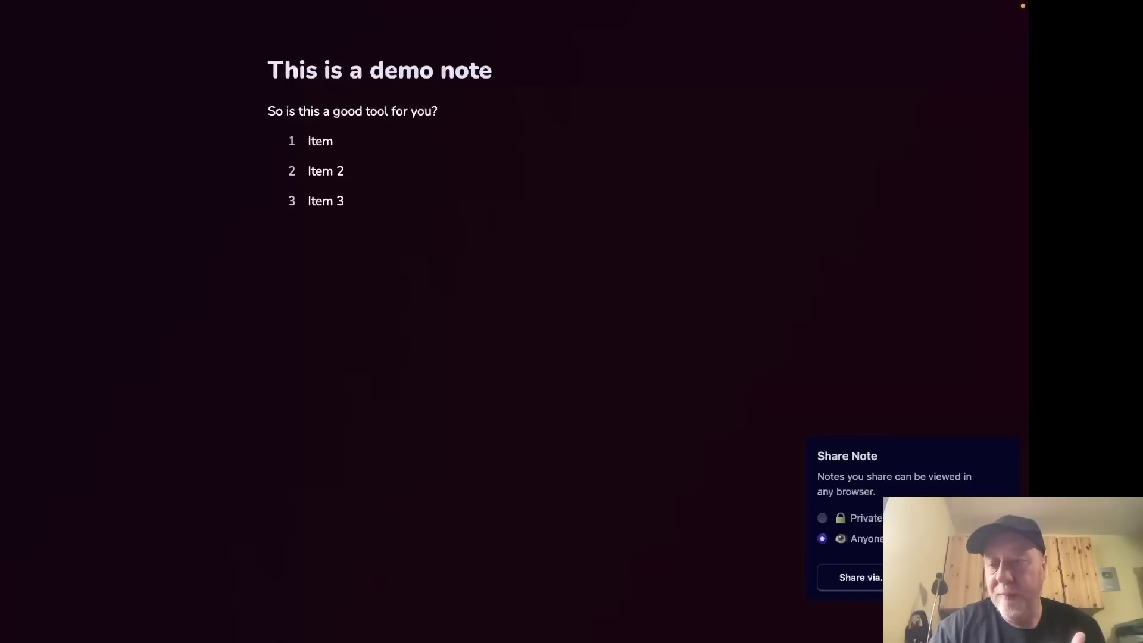
{"action": "left_click", "coordinate": [860, 577]}
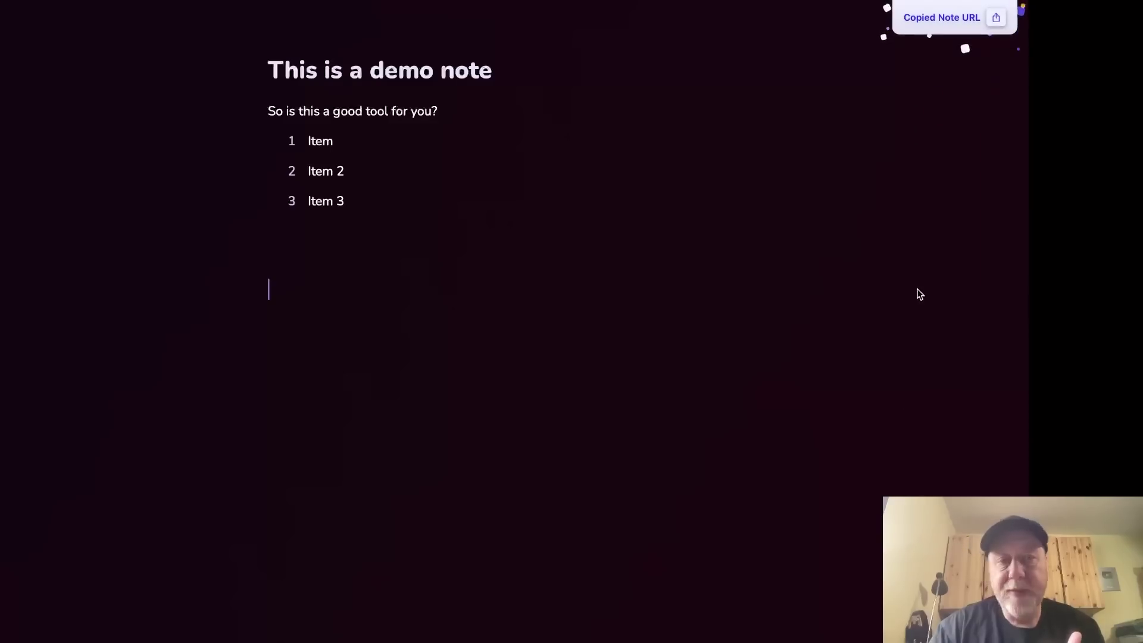
{"action": "key", "text": "super+t"}
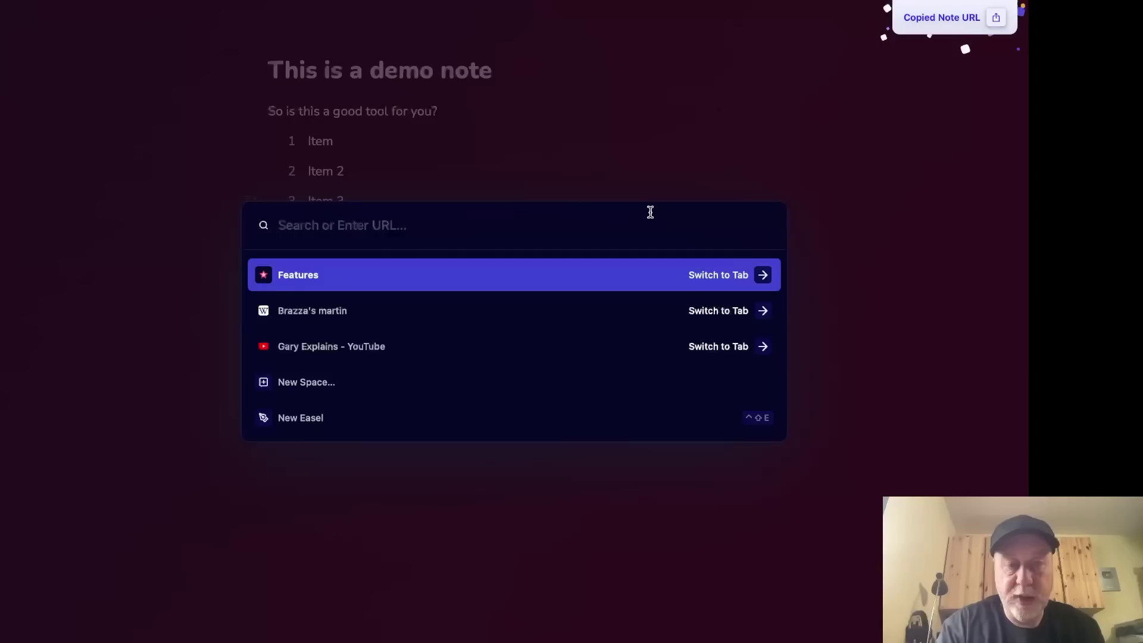
{"action": "key", "text": "super+v"}
{"action": "key", "text": "Escape"}
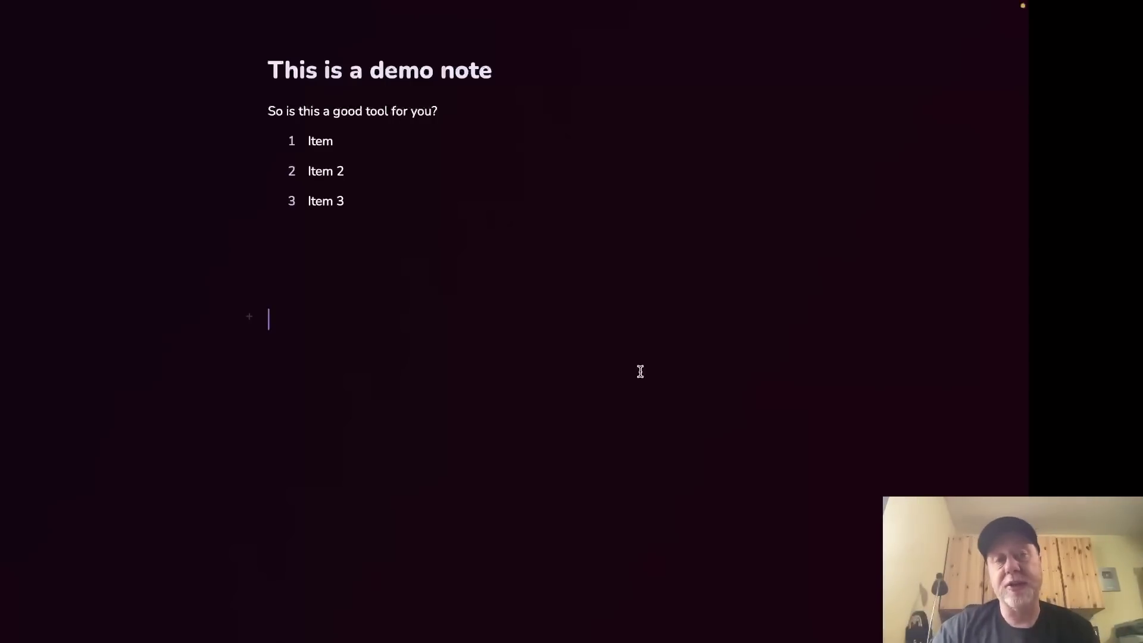
Capture the "Easel / Capture" section of the Features page into a new easel and move it up beneath the title.
{"action": "key", "text": "ctrl+Tab"}
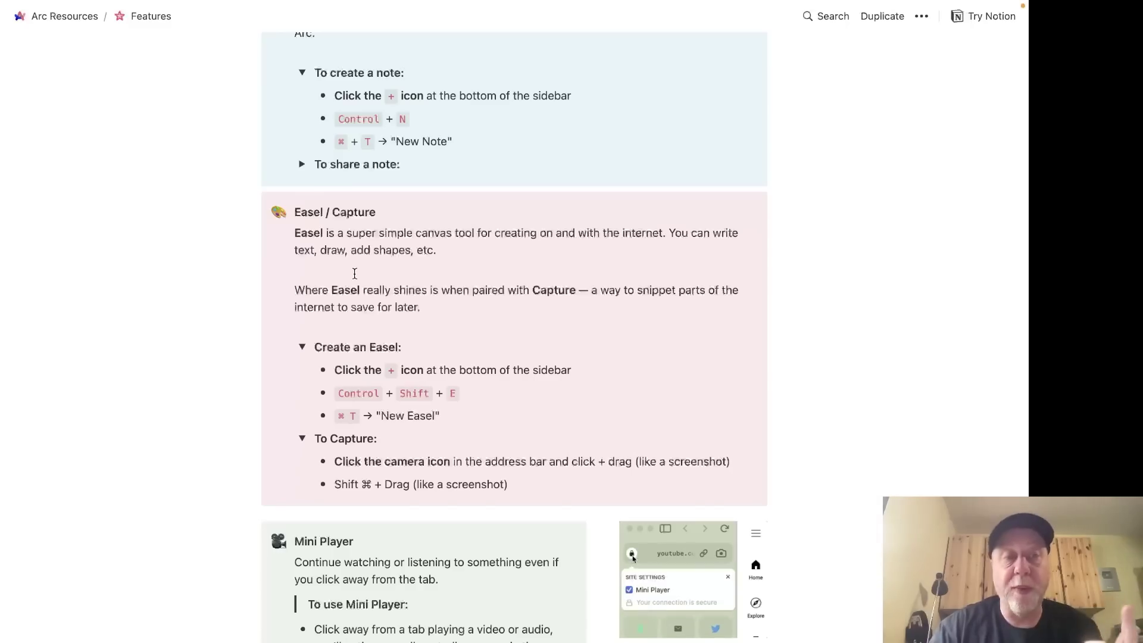
{"action": "mouse_move", "coordinate": [2, 149]}
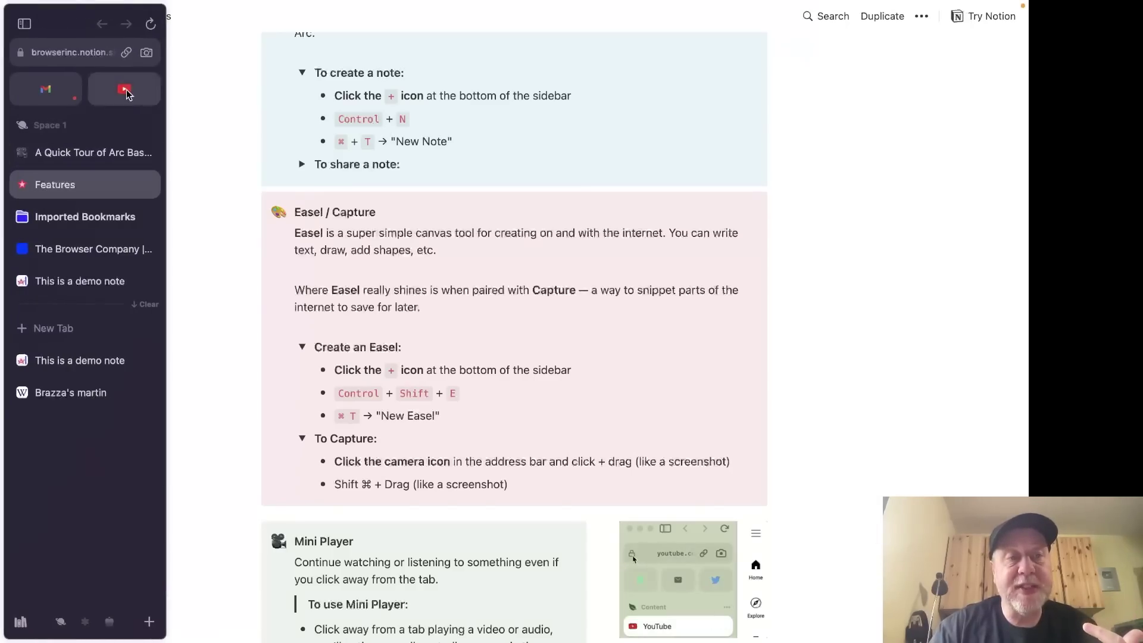
{"action": "left_click", "coordinate": [147, 52]}
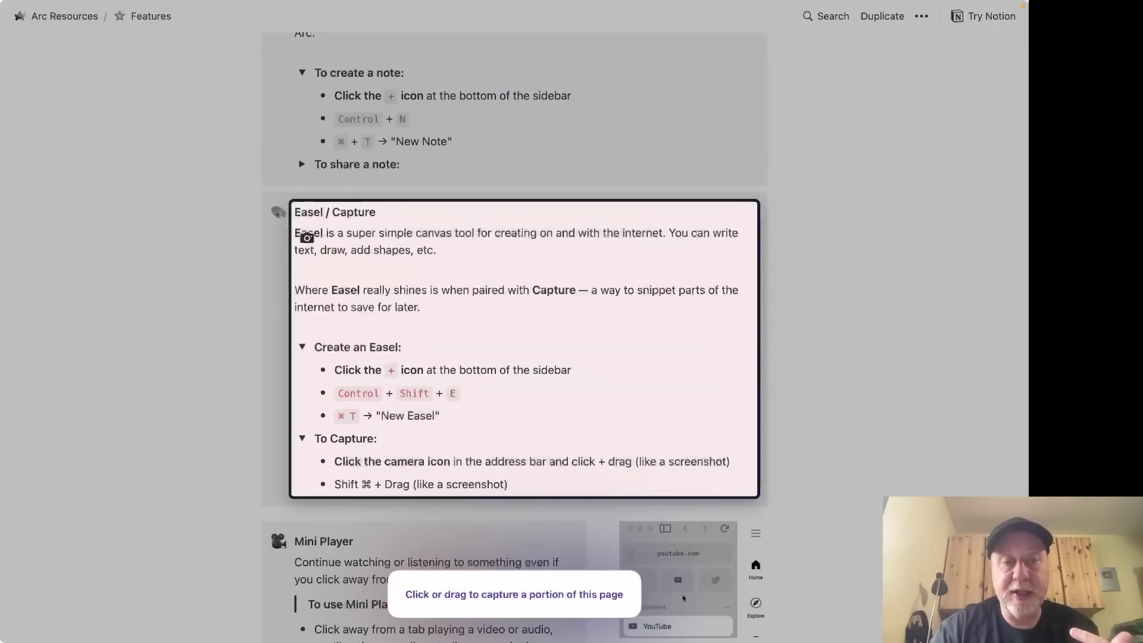
{"action": "left_click", "coordinate": [306, 234]}
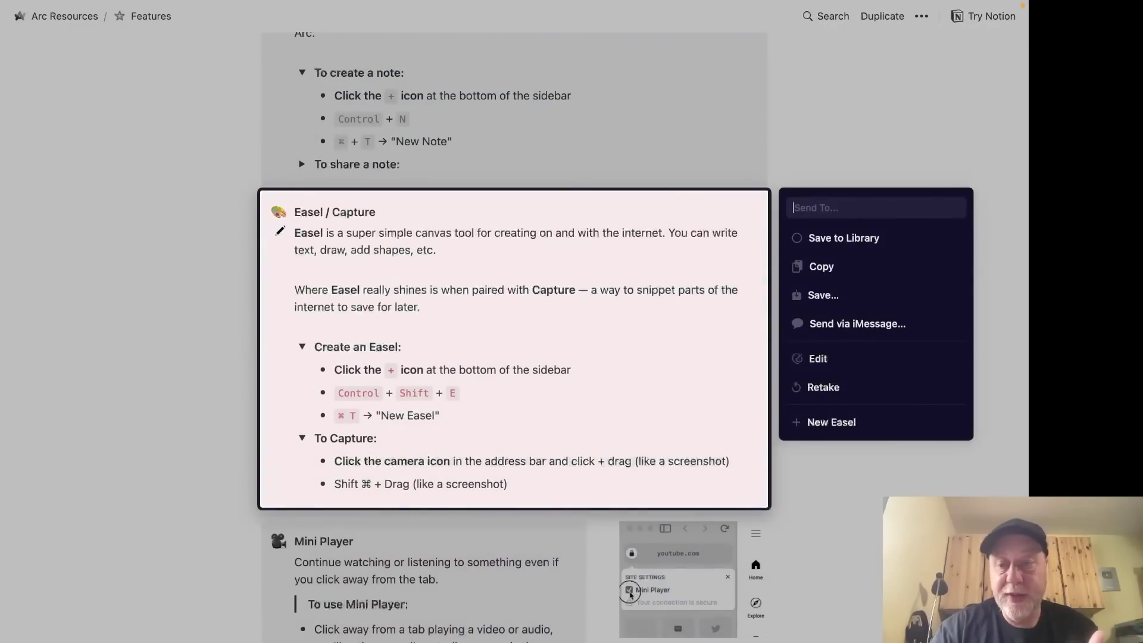
{"action": "left_click", "coordinate": [836, 423]}
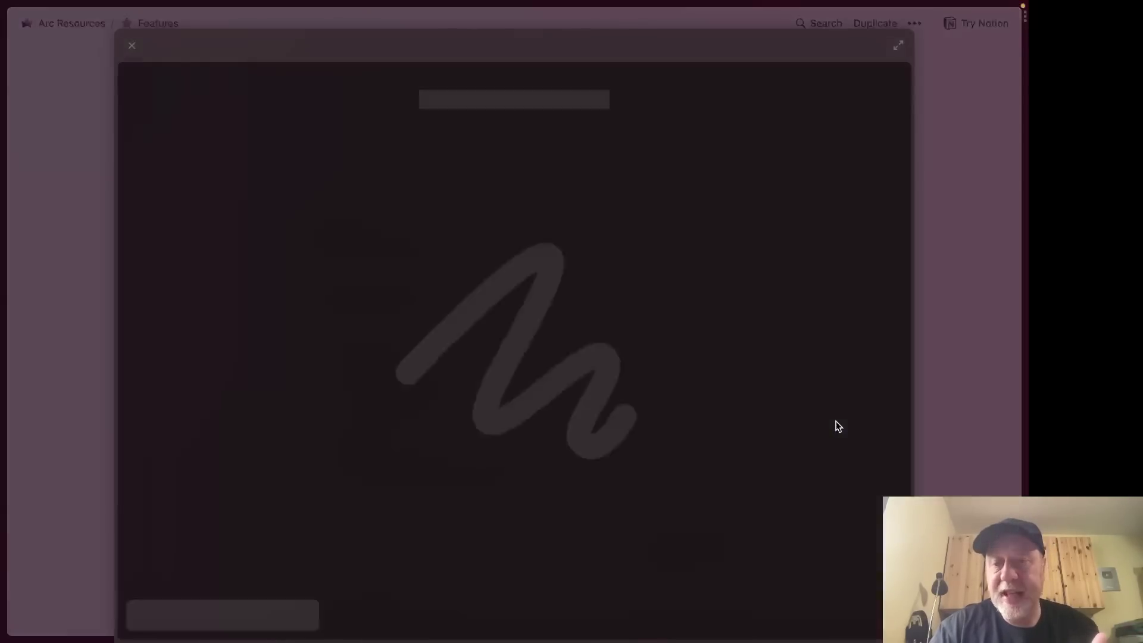
{"action": "left_click_drag", "start_coordinate": [387, 272], "coordinate": [383, 192]}
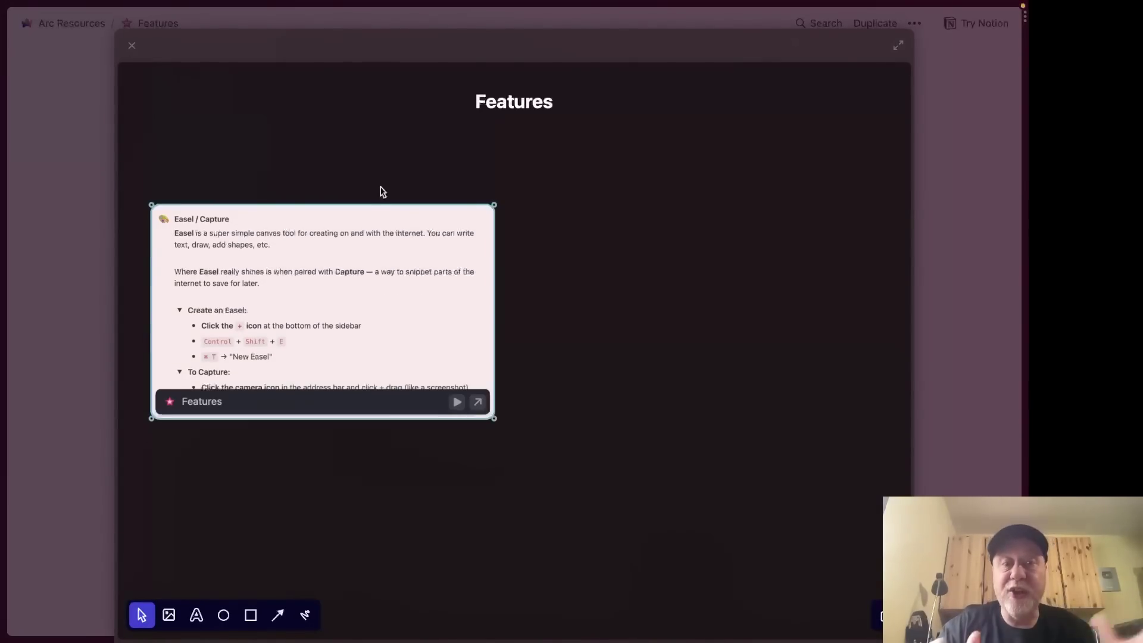
Add the text "This is some text" to the easel below the captured section.
{"action": "left_click", "coordinate": [196, 615]}
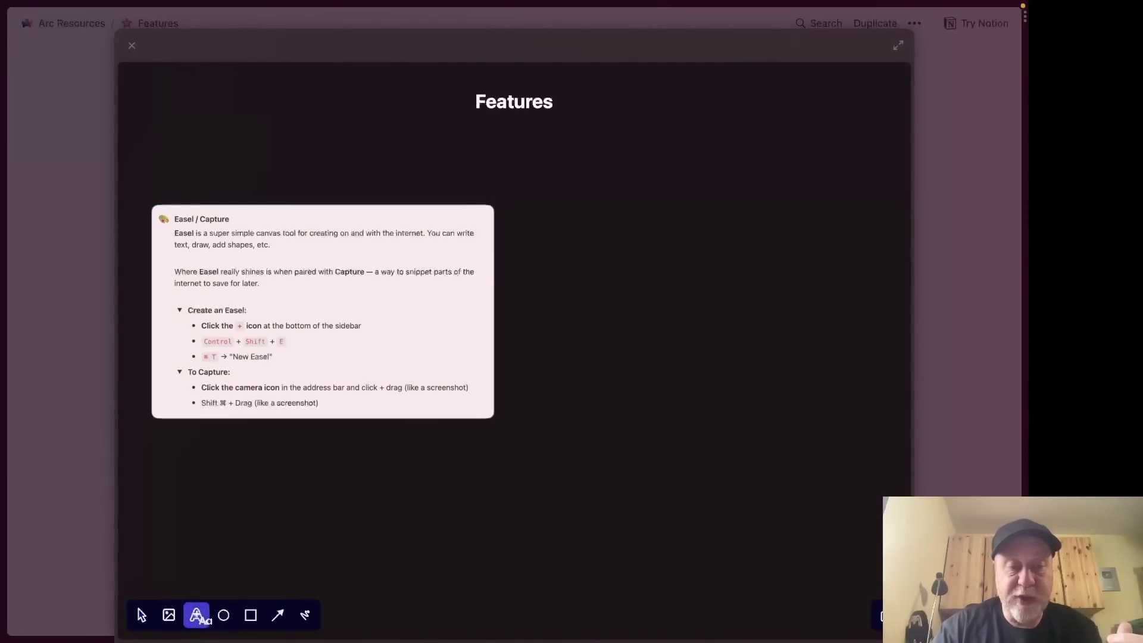
{"action": "left_click", "coordinate": [231, 555]}
{"action": "type", "text": "This "}
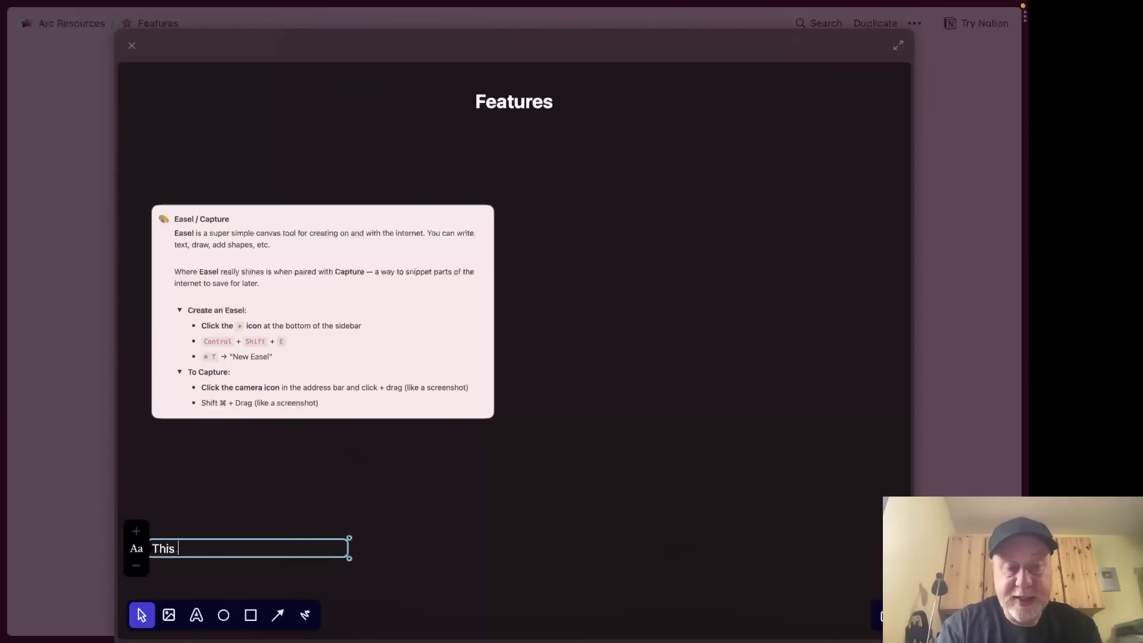
{"action": "type", "text": "is some text"}
Draw a red arrow from above the text up to the capture, add a freehand scribble beside the capture, and close the easel.
{"action": "left_click", "coordinate": [278, 615]}
{"action": "left_click_drag", "start_coordinate": [256, 498], "coordinate": [318, 430]}
{"action": "left_click", "coordinate": [296, 387]}
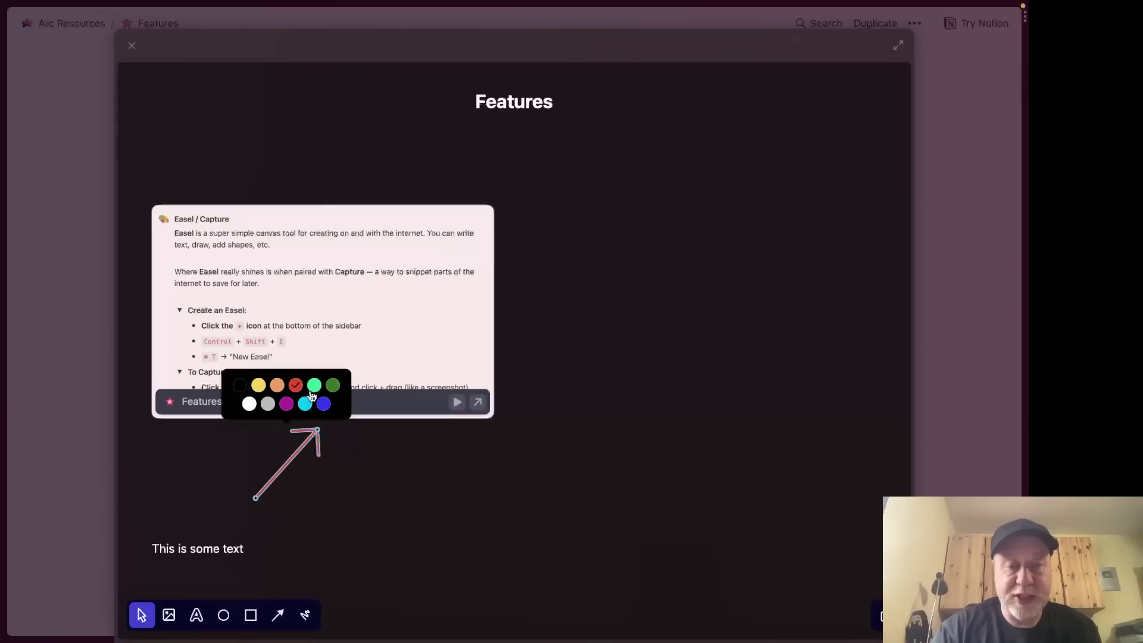
{"action": "left_click", "coordinate": [304, 615]}
{"action": "mouse_move", "coordinate": [625, 293]}
{"action": "left_mouse_down"}
{"action": "mouse_move", "coordinate": [684, 434]}
{"action": "mouse_move", "coordinate": [643, 356]}
{"action": "mouse_move", "coordinate": [707, 421]}
{"action": "mouse_move", "coordinate": [635, 405]}
{"action": "left_mouse_up"}
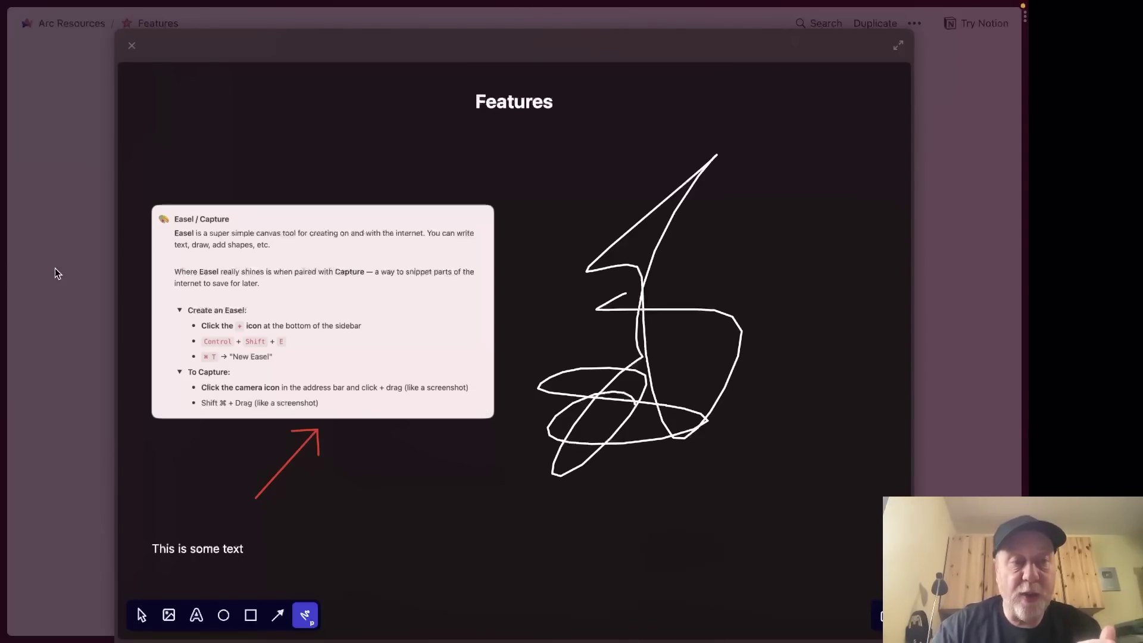
{"action": "left_click", "coordinate": [6, 271]}
Capture the bird picture from the Brazza's martin article into My Easel and move it over the scribble.
{"action": "mouse_move", "coordinate": [6, 271]}
{"action": "left_click", "coordinate": [70, 424]}
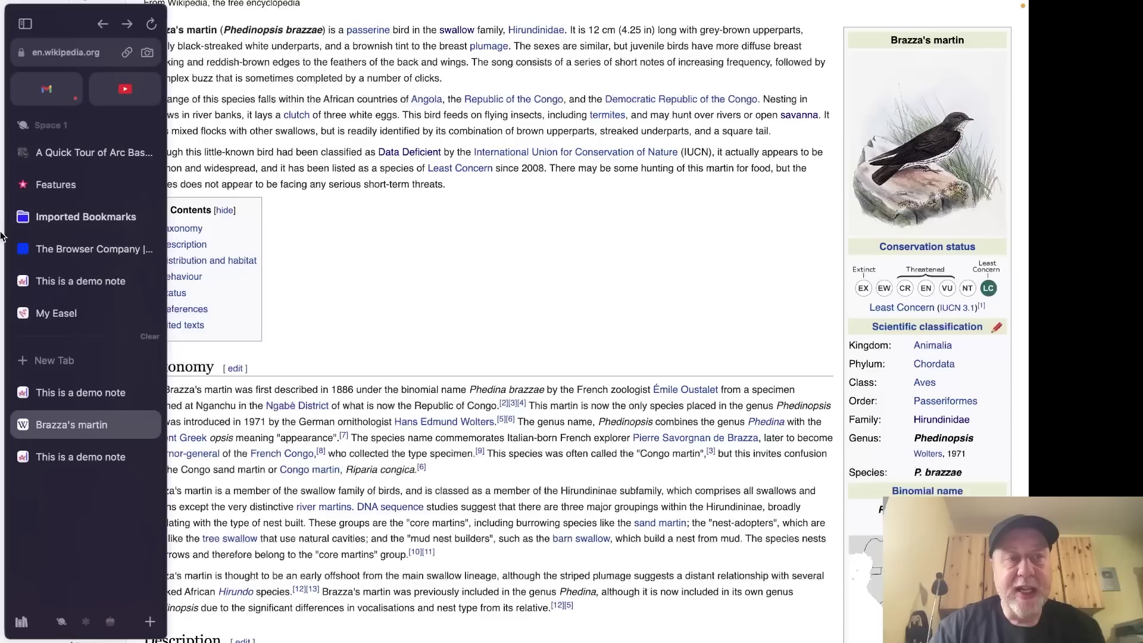
{"action": "left_click", "coordinate": [146, 53]}
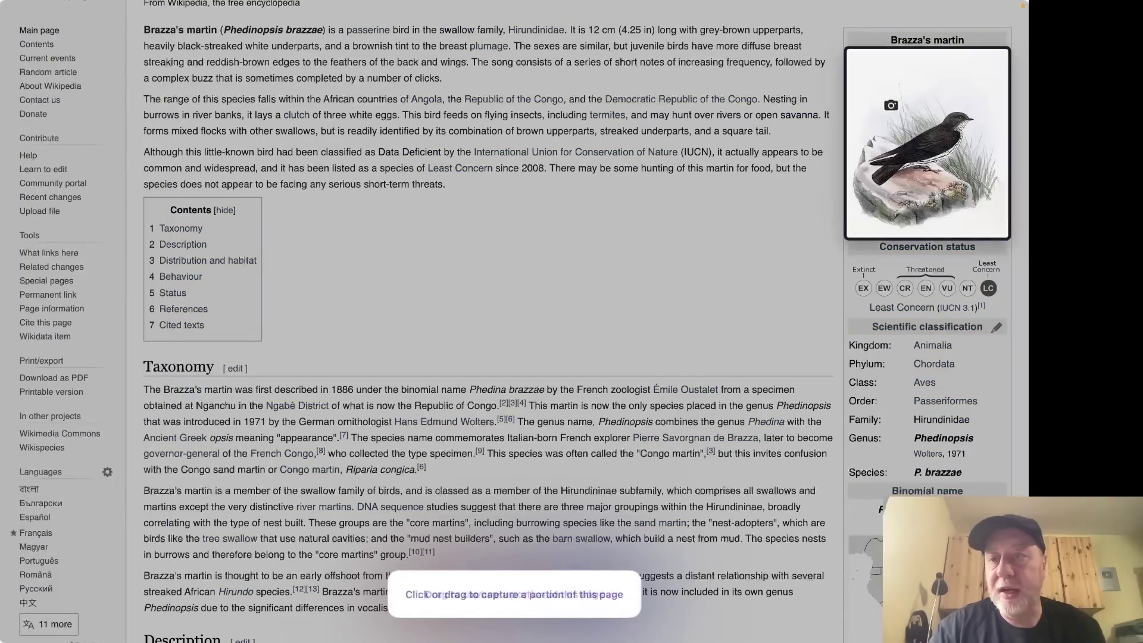
{"action": "left_click", "coordinate": [934, 122]}
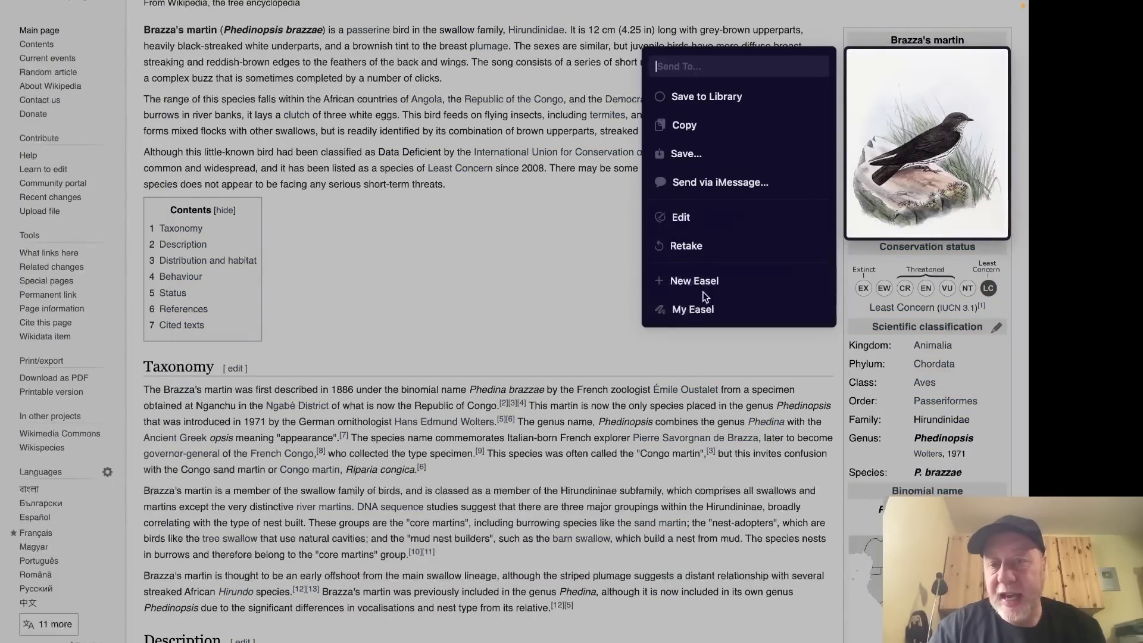
{"action": "left_click", "coordinate": [688, 309]}
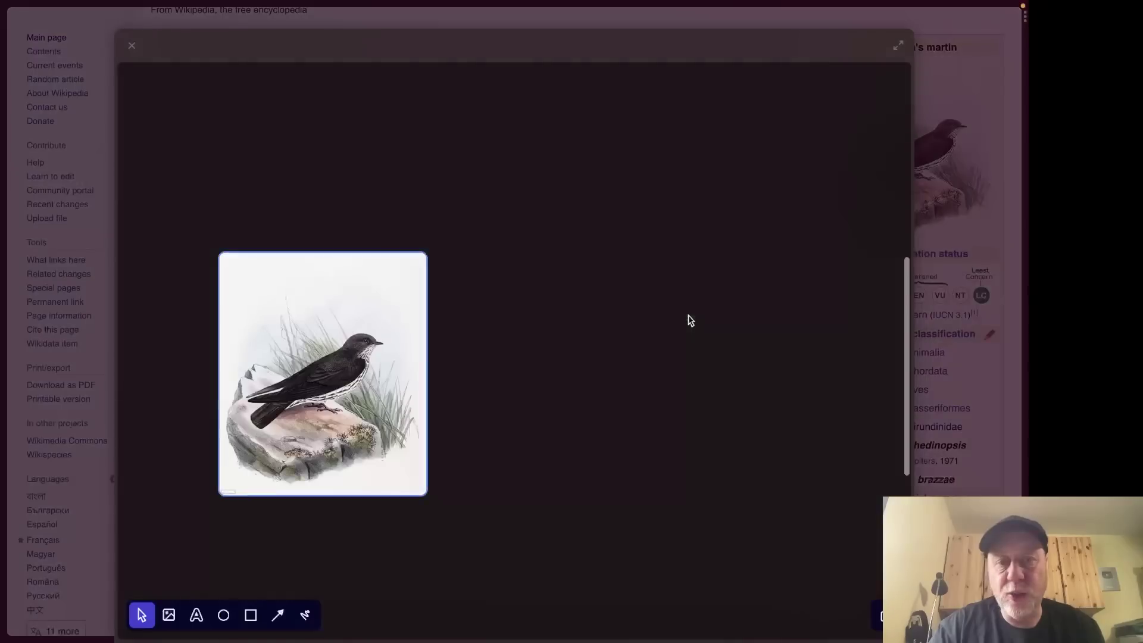
{"action": "mouse_move", "coordinate": [352, 319]}
{"action": "left_mouse_down"}
{"action": "mouse_move", "coordinate": [375, 288]}
{"action": "mouse_move", "coordinate": [469, 4]}
{"action": "mouse_move", "coordinate": [521, 180]}
{"action": "mouse_move", "coordinate": [514, 630]}
{"action": "mouse_move", "coordinate": [731, 455]}
{"action": "mouse_move", "coordinate": [756, 311]}
{"action": "mouse_move", "coordinate": [759, 159]}
{"action": "mouse_move", "coordinate": [770, 157]}
{"action": "left_mouse_up"}
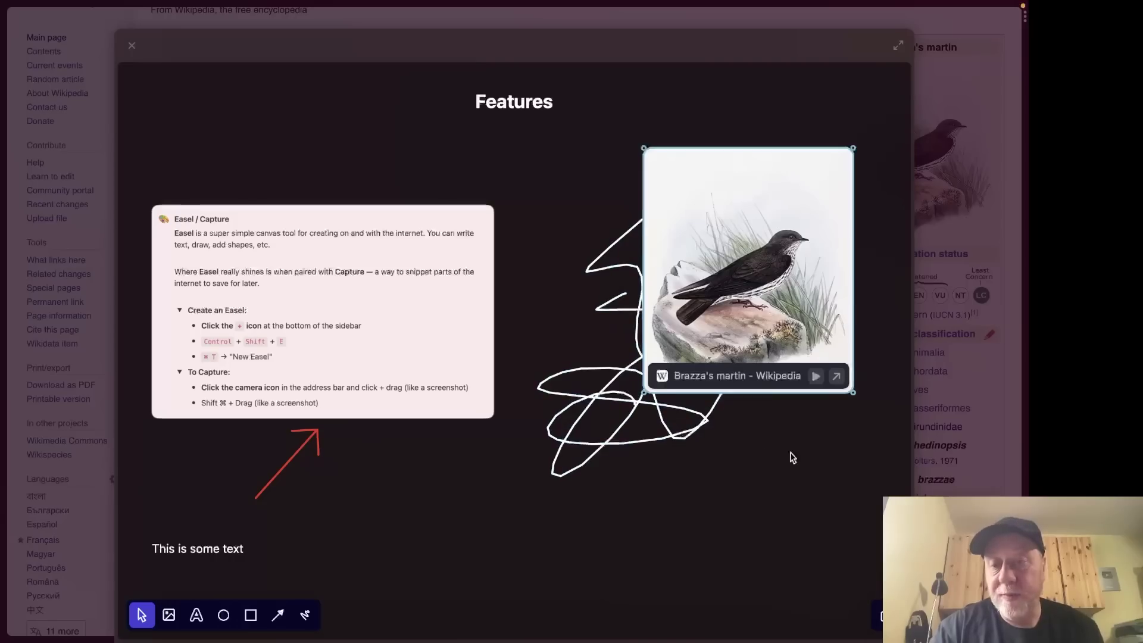
Review the easel's sharing options and close them without changing the setting.
{"action": "left_click", "coordinate": [880, 616]}
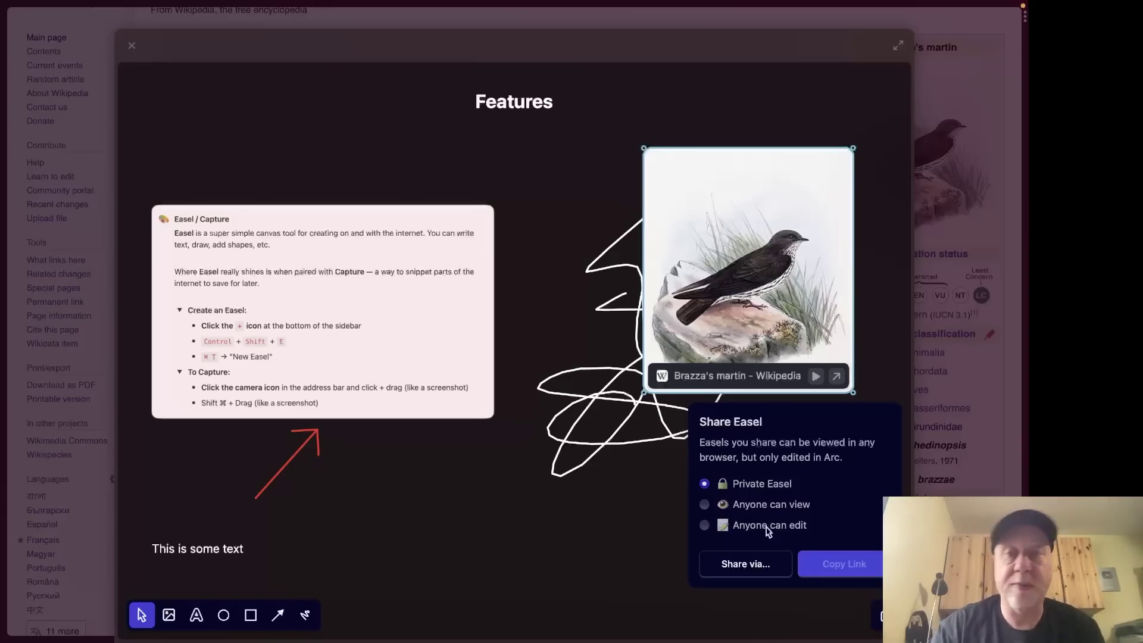
{"action": "left_click", "coordinate": [514, 514]}
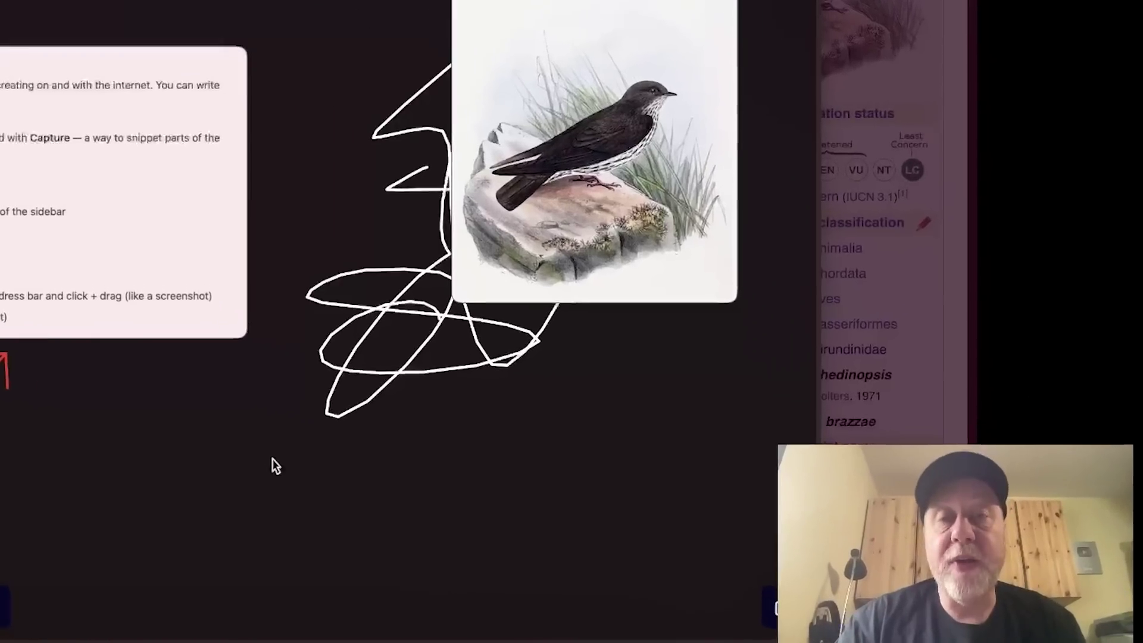